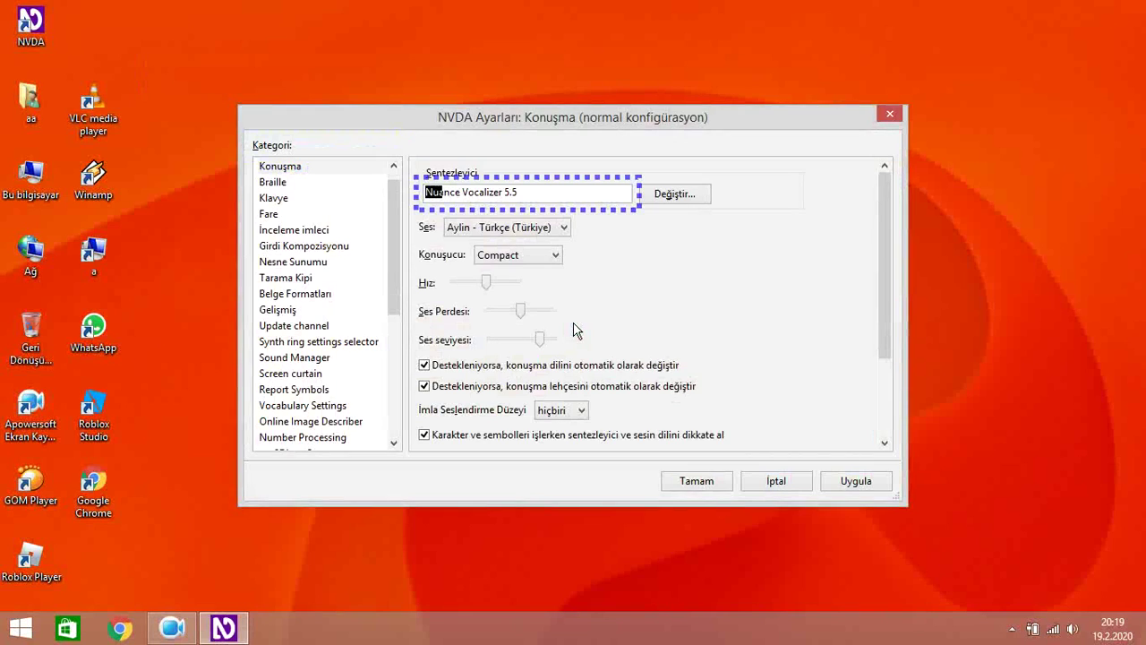
# - Switch the speech synthesizer to Nuance Vocalizer expressive 1.1.1
pyautogui.press('Tab')
pyautogui.press('space')
pyautogui.press('Down')
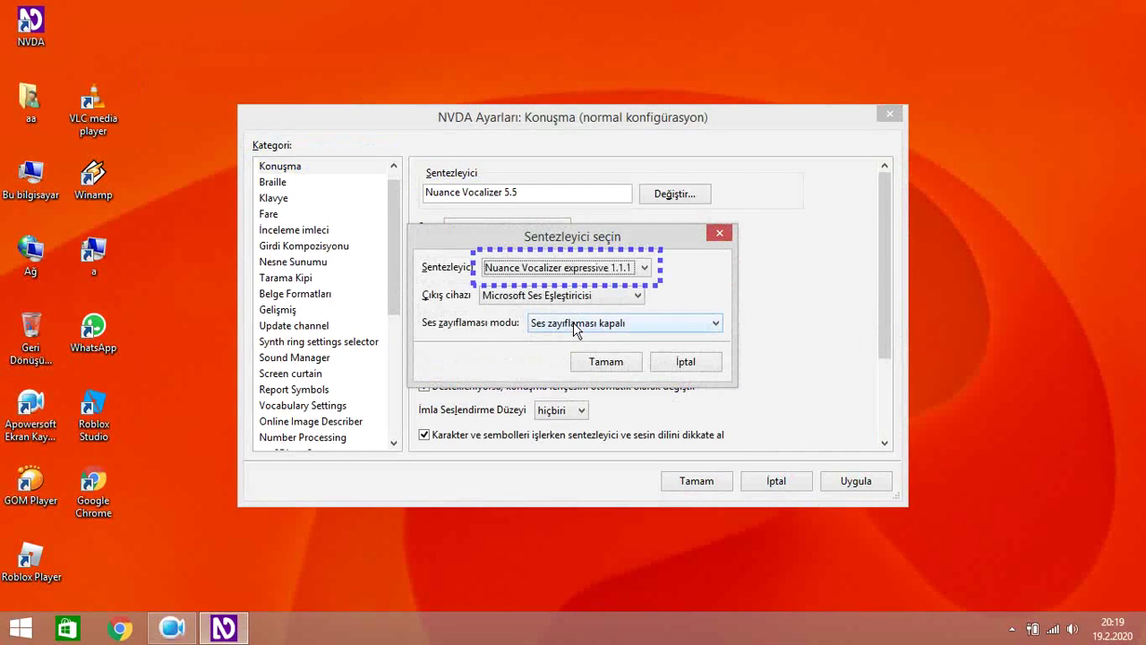
pyautogui.press('Return')
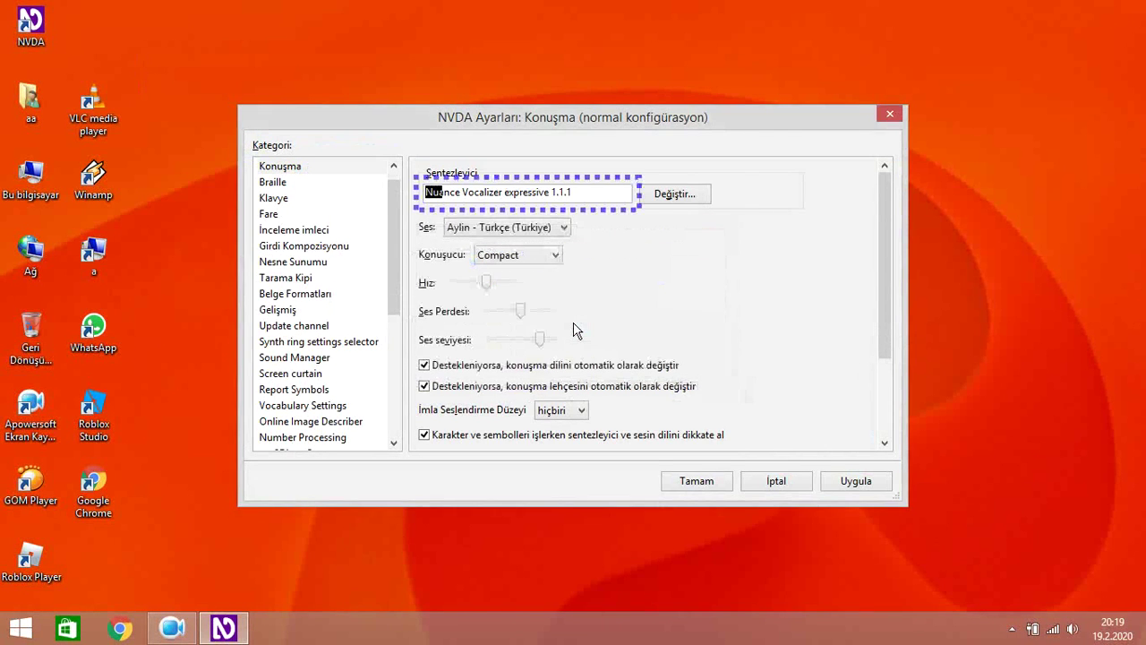
# - Change the speech synthesizer to Microsoft Speech API version 5
pyautogui.press('Tab')
pyautogui.press('space')
pyautogui.press('Up')
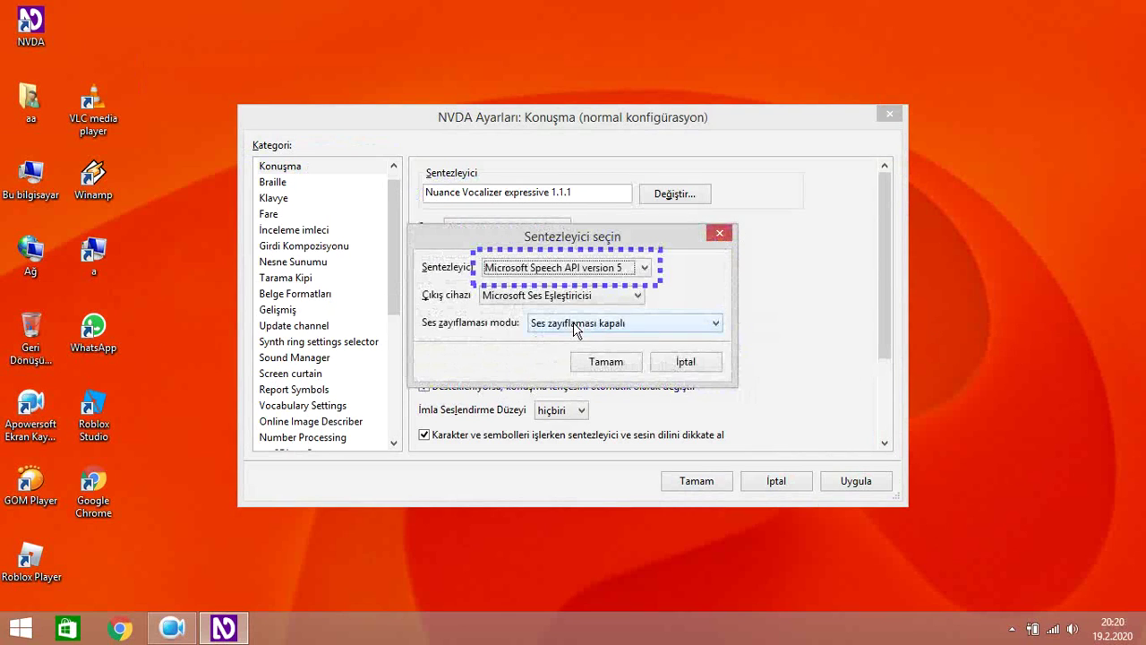
pyautogui.press('Return')
# - Change the speech synthesizer to Microsoft Speech API version 4
pyautogui.press('Tab')
pyautogui.press('space')
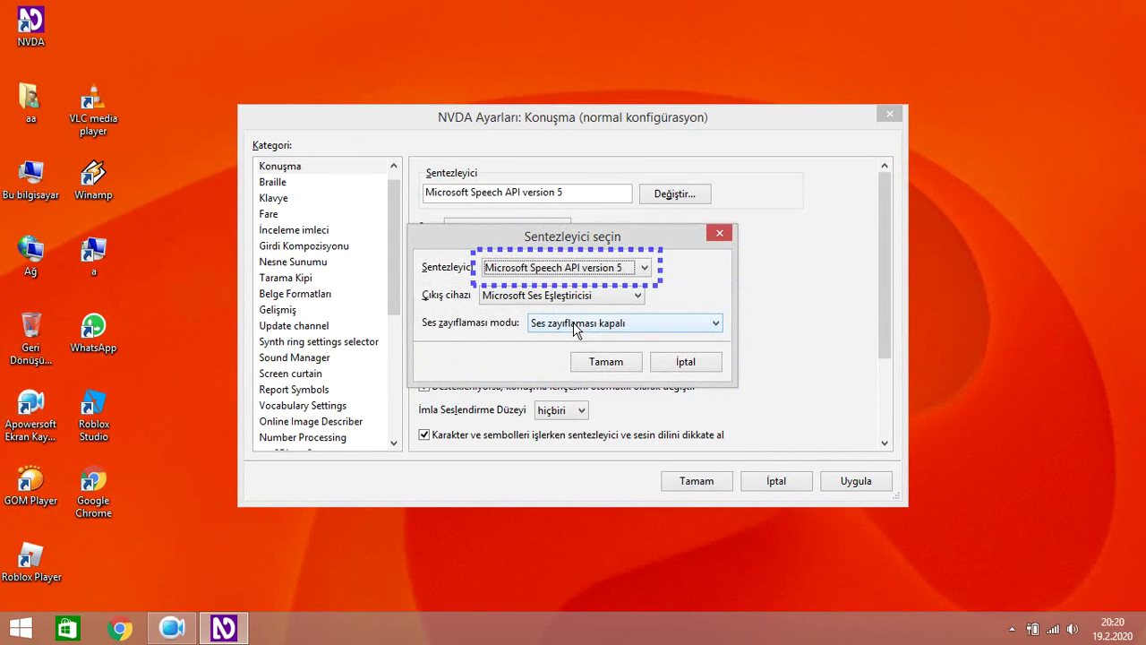
pyautogui.press('Up')
pyautogui.press('Return')
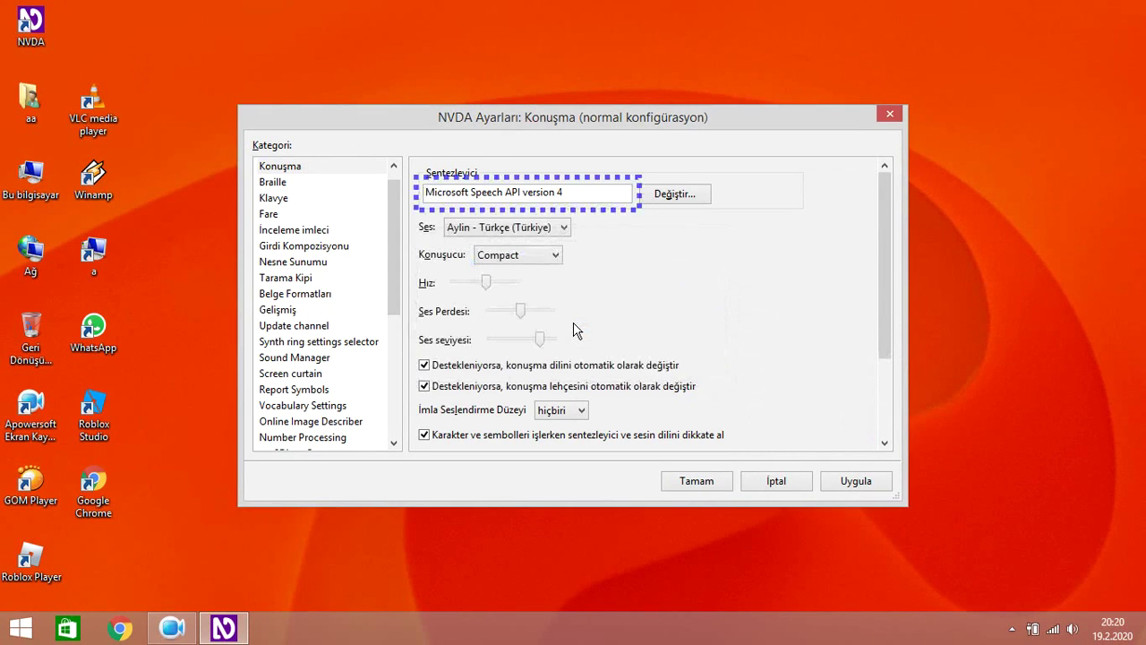
# - Switch the speech synthesizer to Mbrola in Espeak and close the NVDA settings
pyautogui.press('Tab')
pyautogui.press('space')
pyautogui.press('Up')
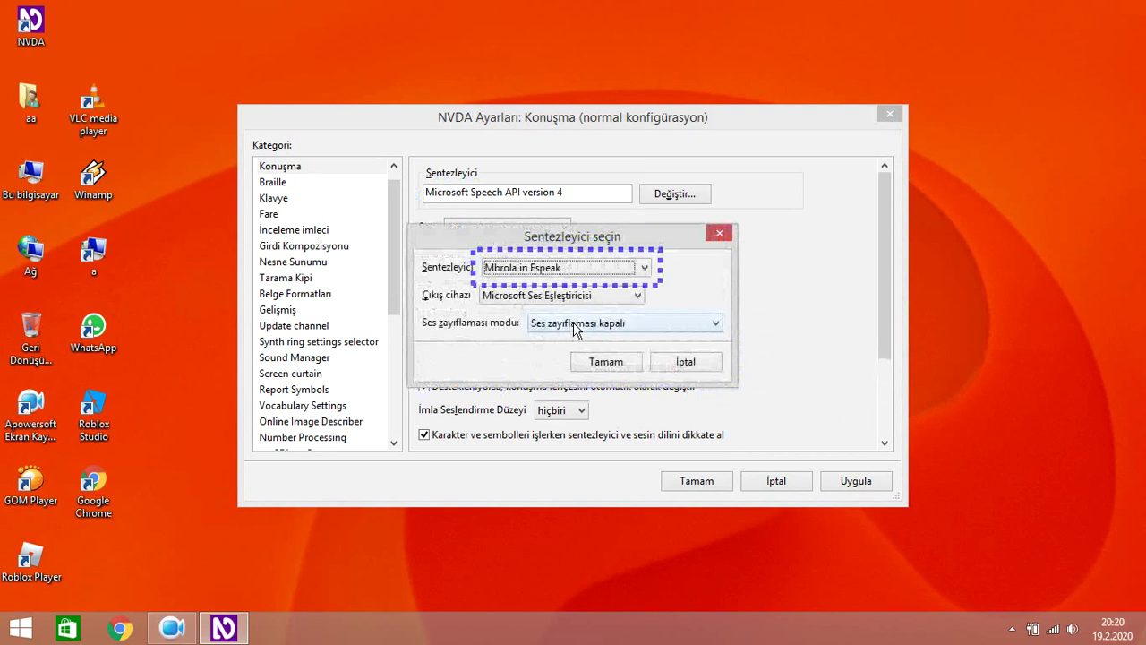
pyautogui.press('Return')
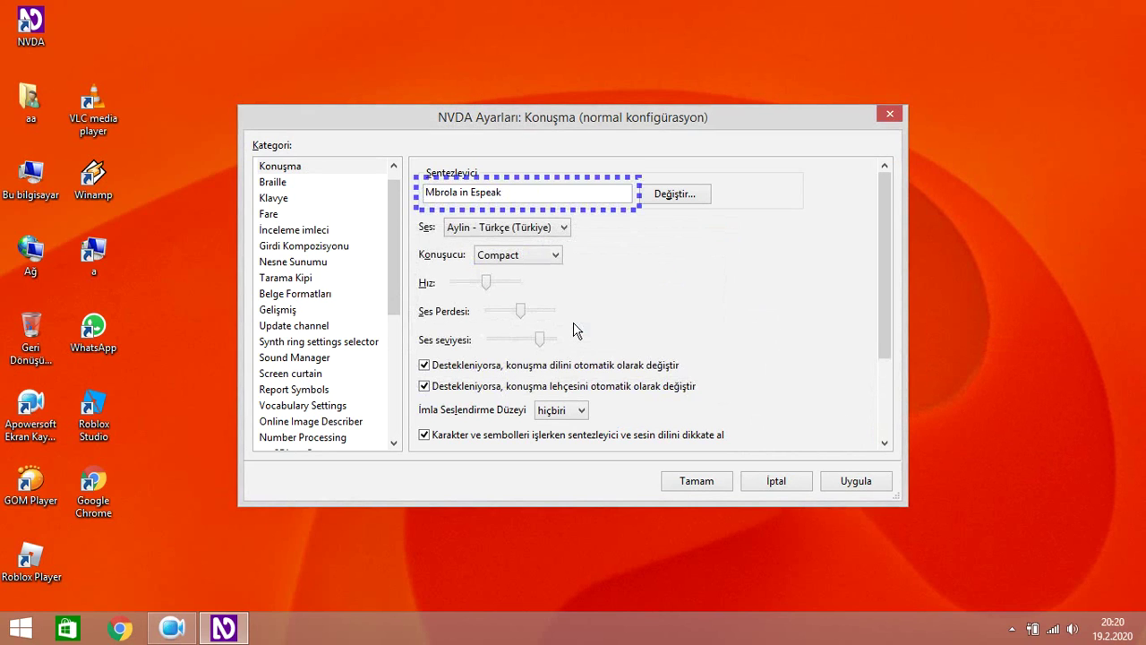
pyautogui.press('Tab')
pyautogui.press('Escape')
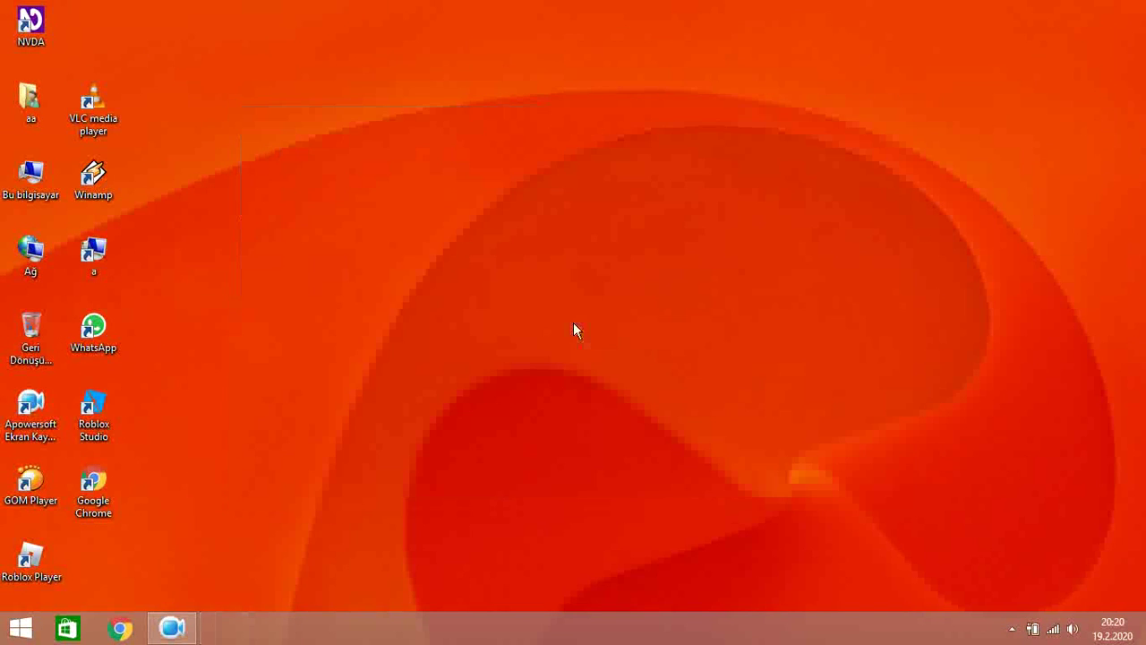
# - Open the NVDA settings and show the Konuşma (speech) category
pyautogui.press('Insert+n')
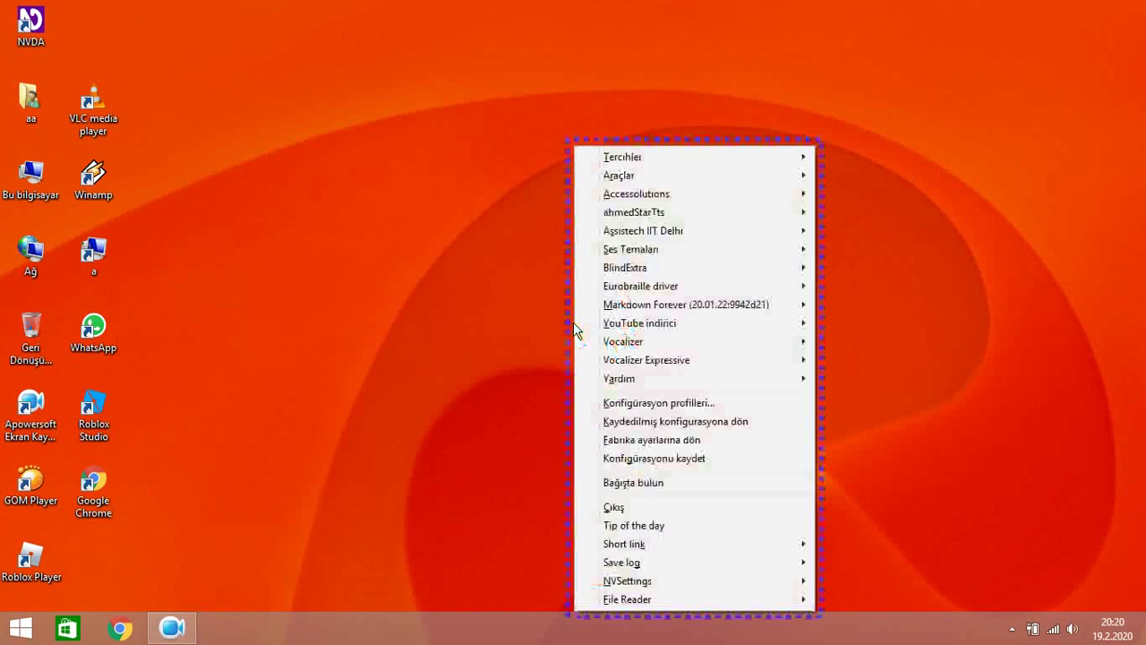
pyautogui.press('Right')
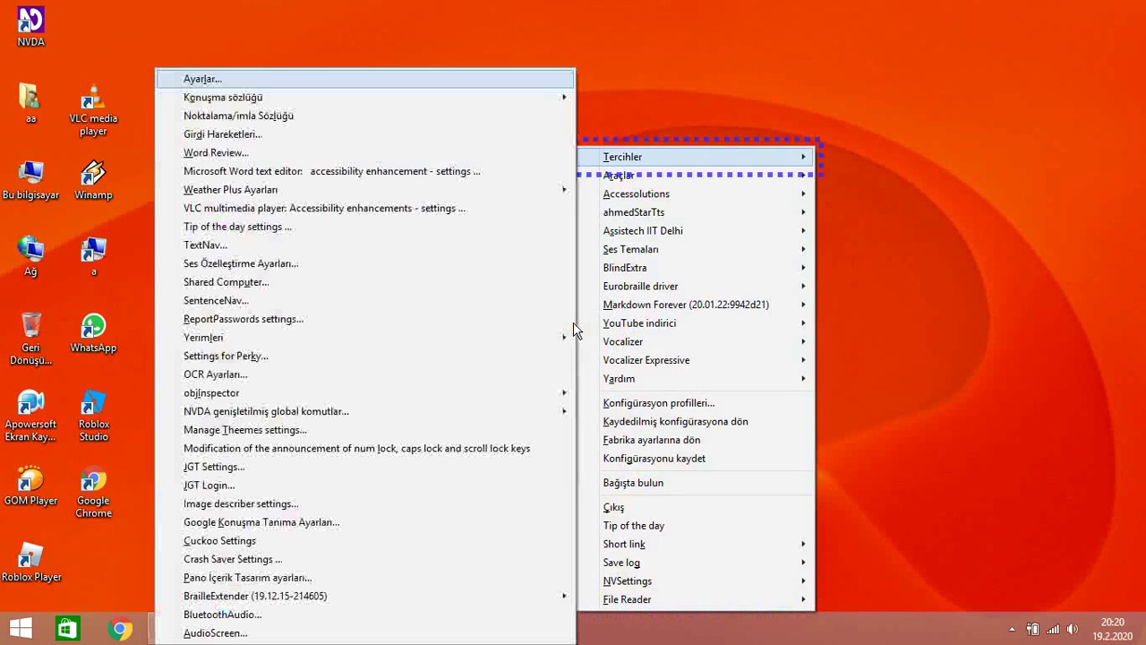
pyautogui.press('Return')
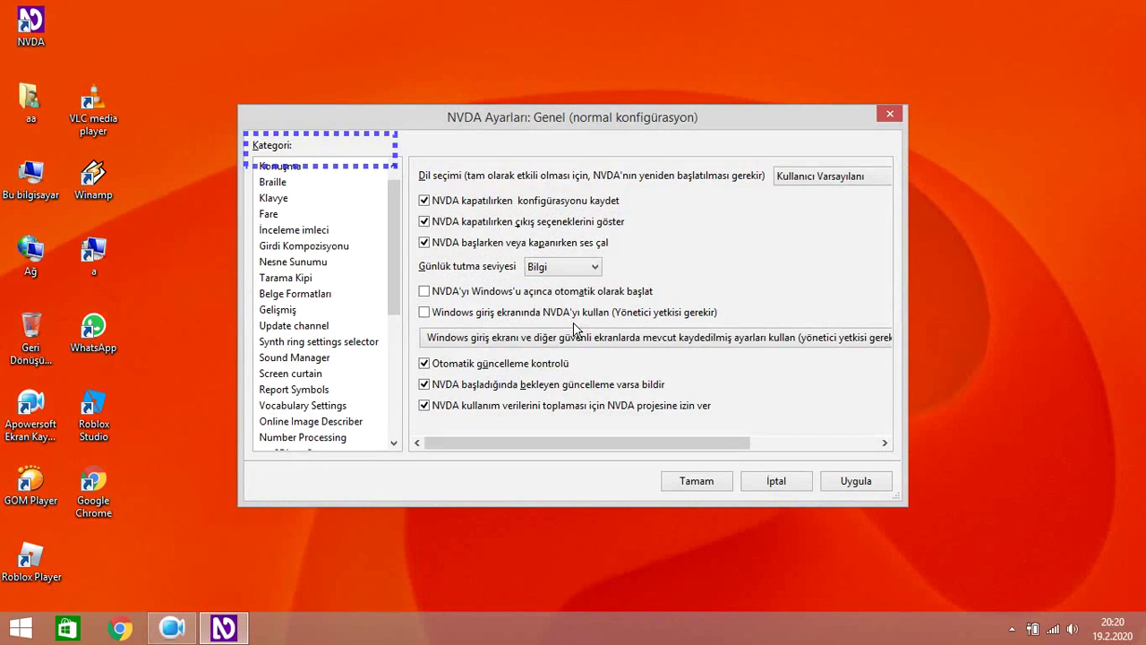
pyautogui.press('Down')
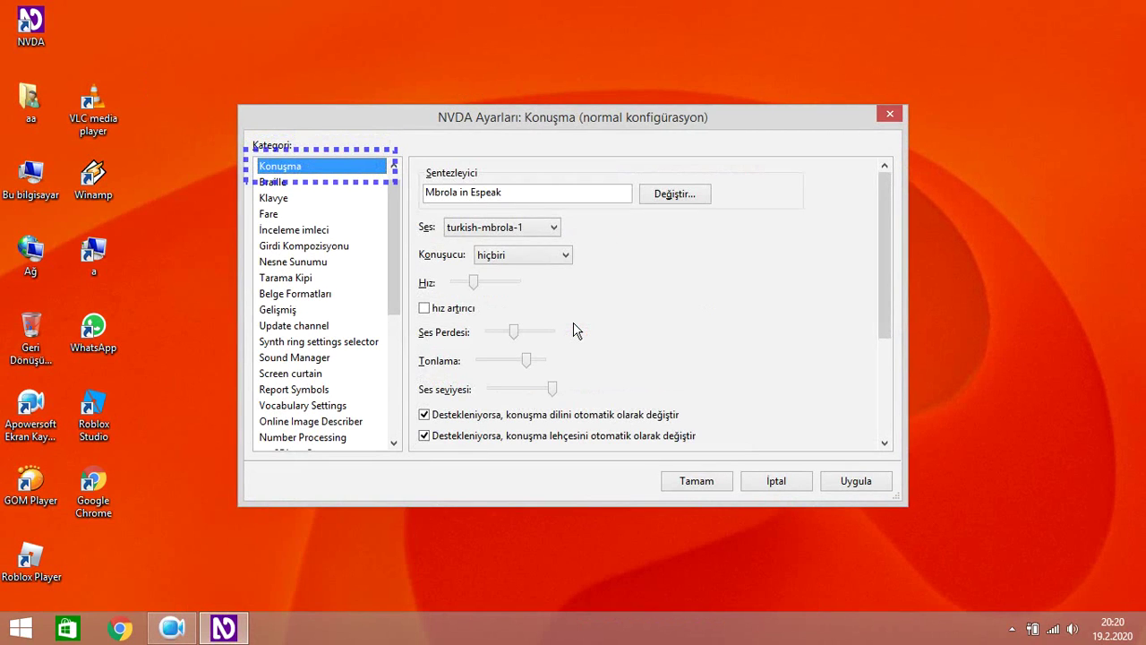
# - Lower the Hız (rate) of the Mbrola in Espeak voice to about one fifth of its range
pyautogui.press('Tab')
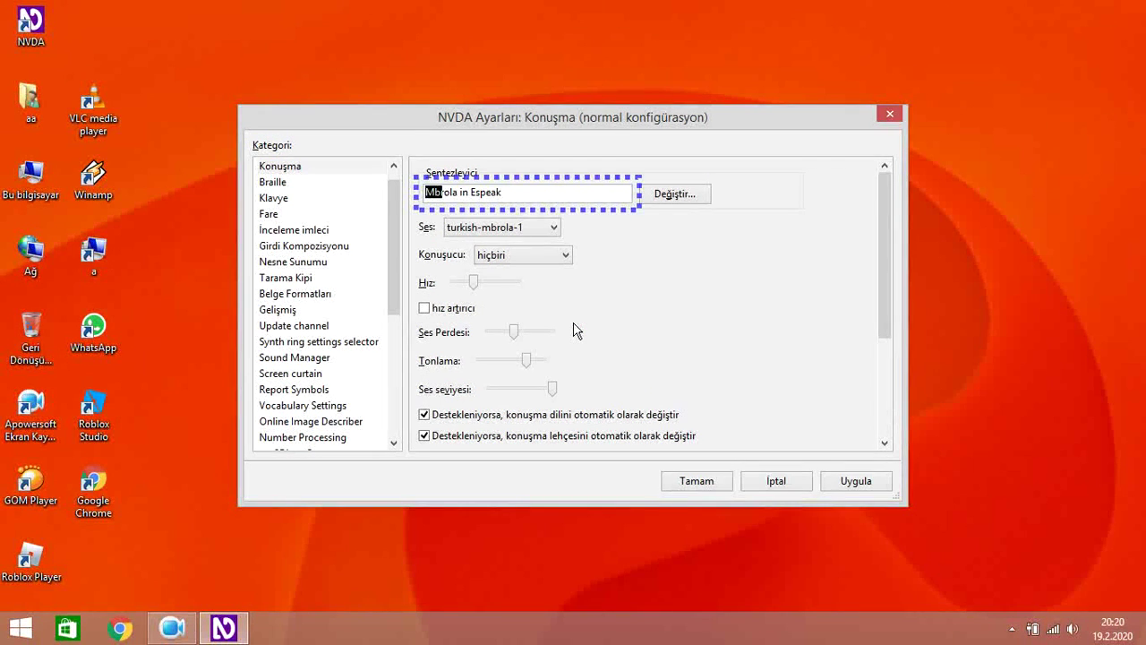
pyautogui.press('Tab')
pyautogui.press('Tab')
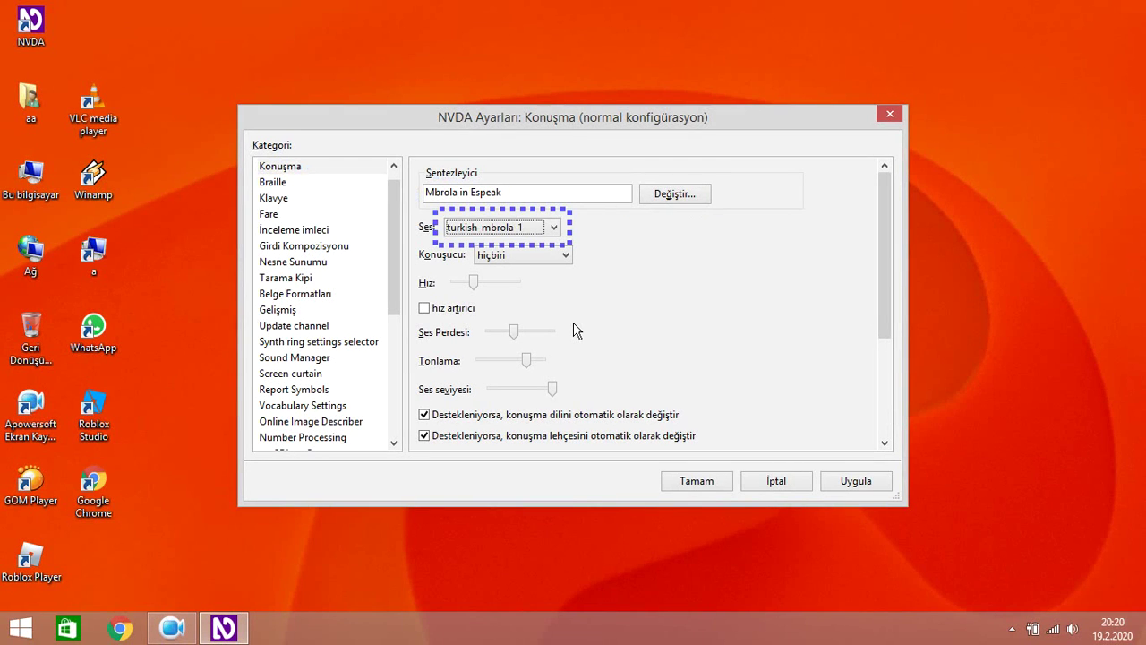
pyautogui.press('Tab')
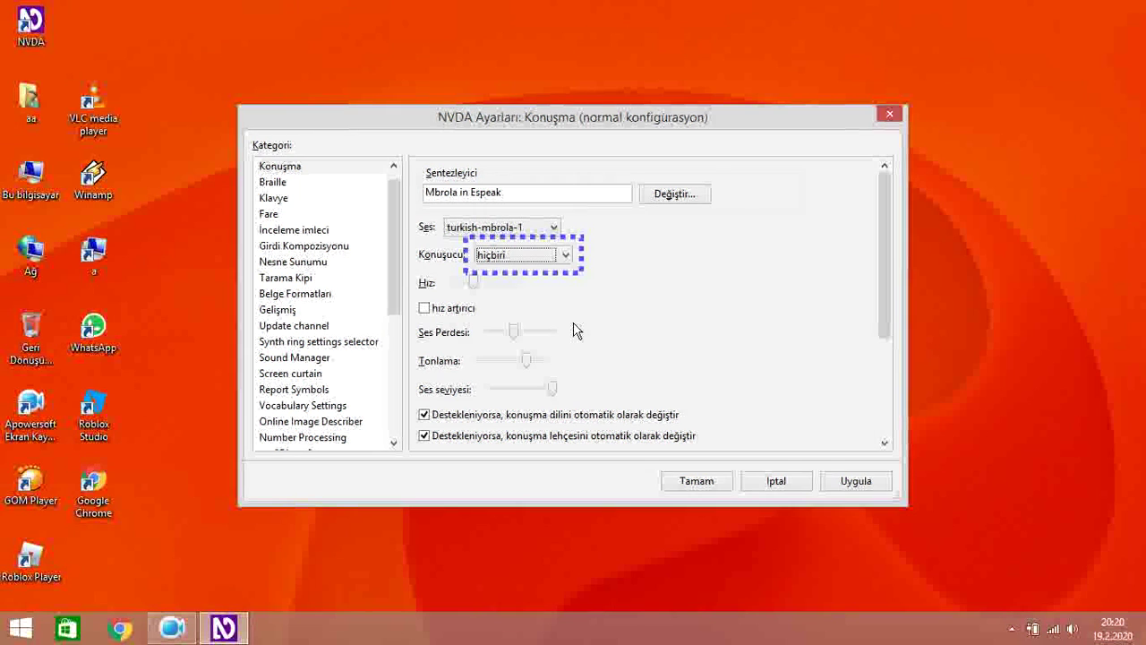
pyautogui.press('Tab')
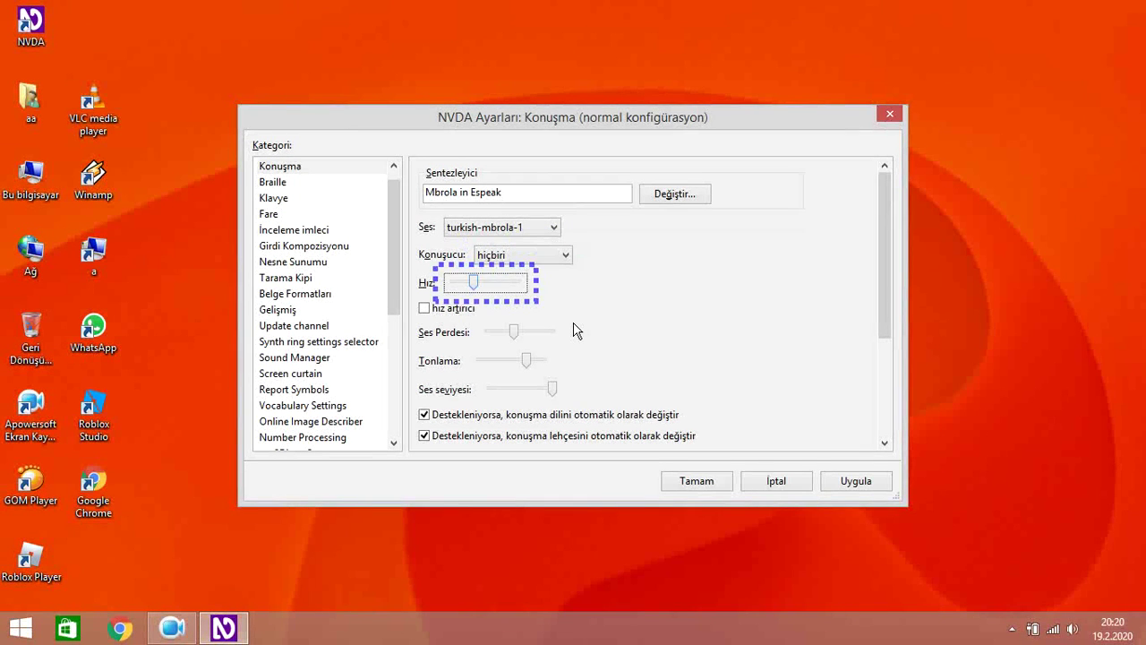
pyautogui.press('Tab')
pyautogui.hotkey('shift', 'Tab')
pyautogui.press('Left')
pyautogui.press('Left')
pyautogui.press('Left')
pyautogui.press('Left')
pyautogui.press('Left')
pyautogui.press('Left')
pyautogui.press('Left')
pyautogui.press('Left')
pyautogui.press('Left')
# - Go through the remaining Konuşma options, from the rate booster to the capital-letter and spelling settings, and return to the Ses field
pyautogui.press('Tab')
pyautogui.press('Tab')
pyautogui.press('Tab')
pyautogui.press('Tab')
pyautogui.press('Tab')
pyautogui.press('Tab')
pyautogui.press('Tab')
pyautogui.press('Tab')
pyautogui.press('Tab')
pyautogui.press('Tab')
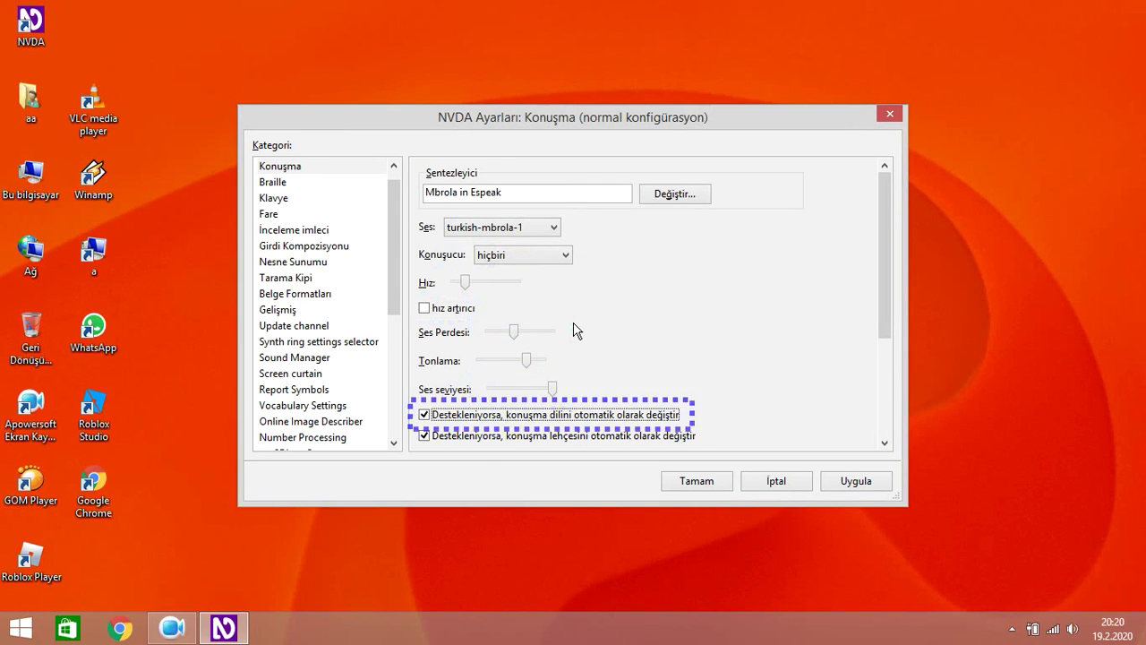
pyautogui.press('Tab')
pyautogui.press('Tab')
pyautogui.press('Tab')
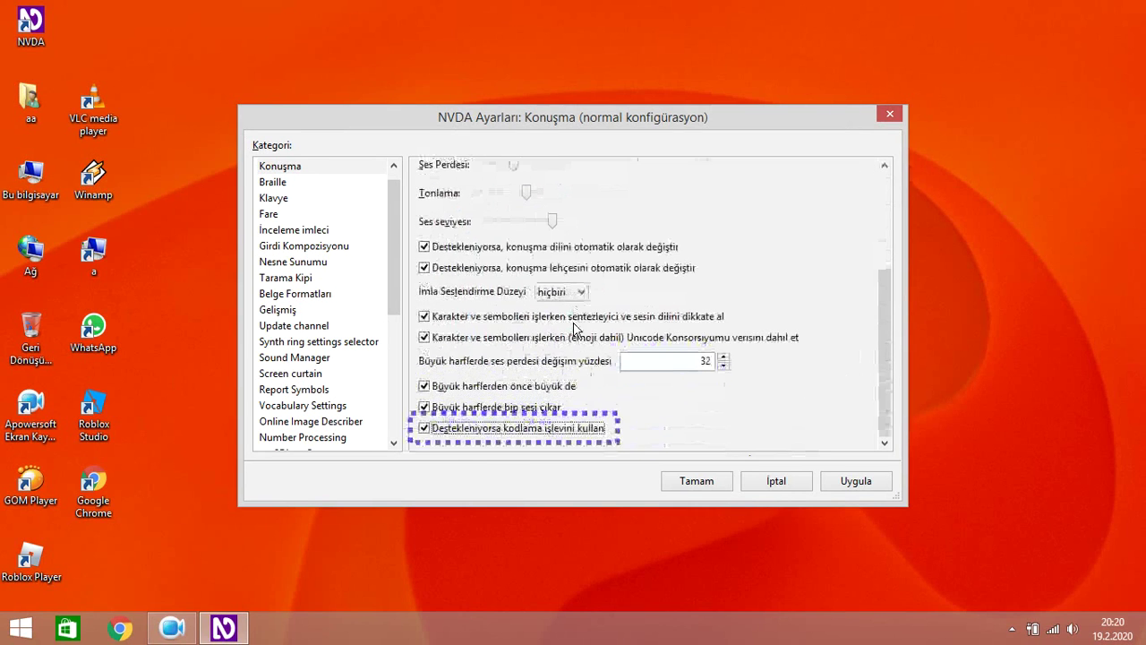
pyautogui.press('Tab')
pyautogui.press('Tab')
pyautogui.press('Tab')
pyautogui.press('Tab')
pyautogui.press('Tab')
pyautogui.press('Tab')
pyautogui.press('Tab')
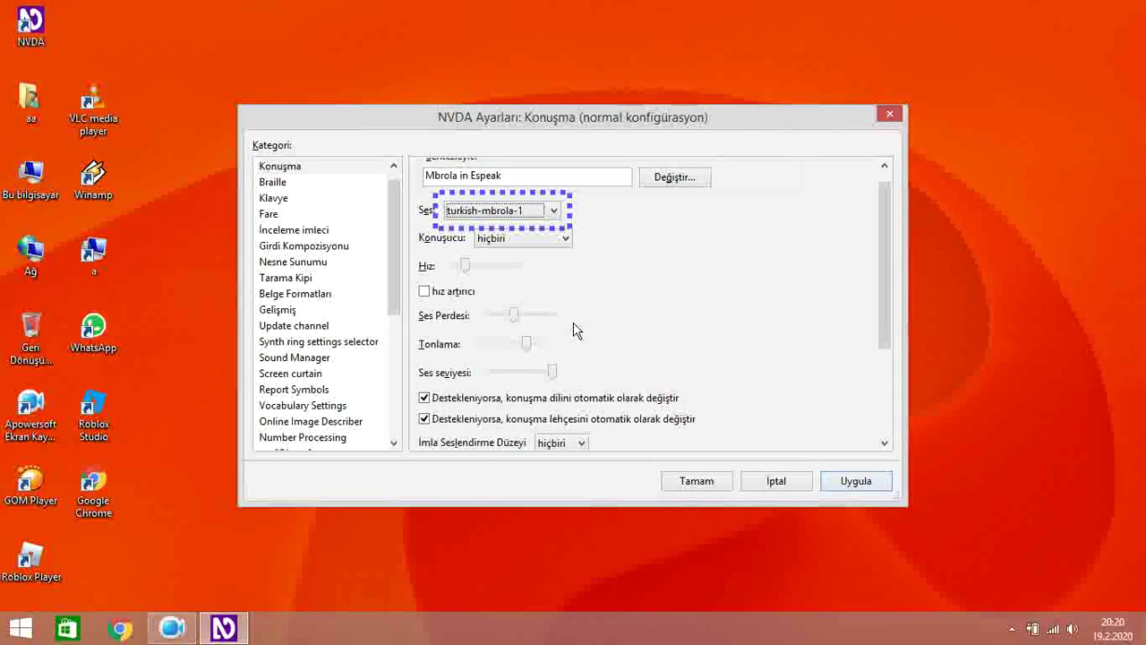
# - Set the Konuşucu (variant) to turkish-mbrola-1 and raise the Ses Perdesi (pitch) slightly
pyautogui.press('Tab')
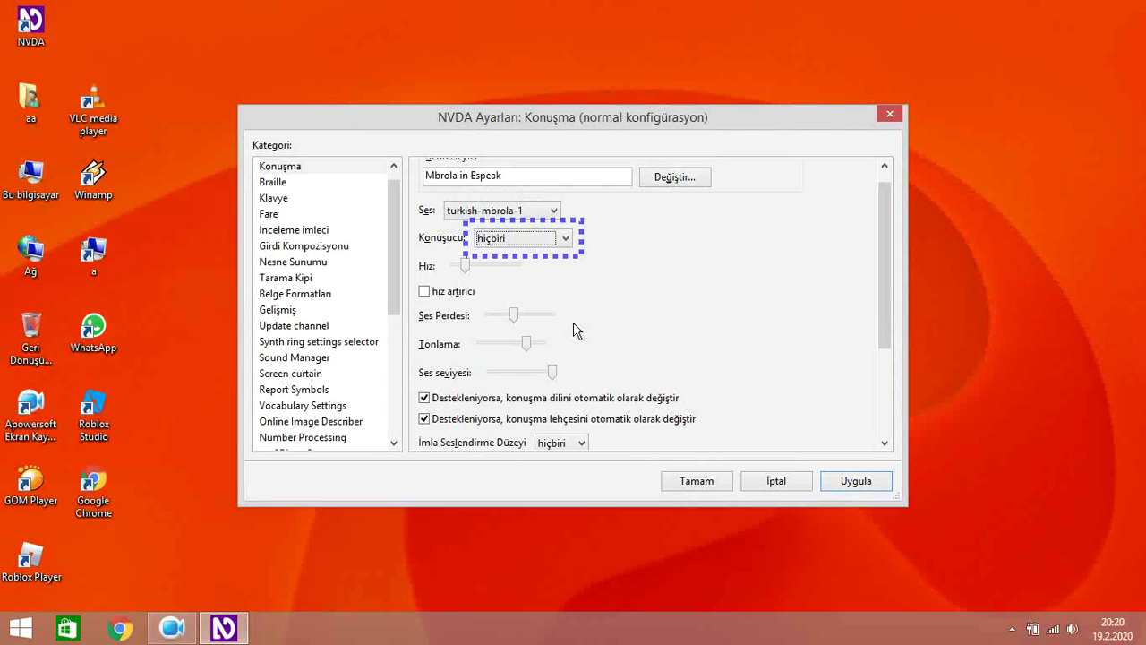
pyautogui.press('Down')
pyautogui.press('Tab')
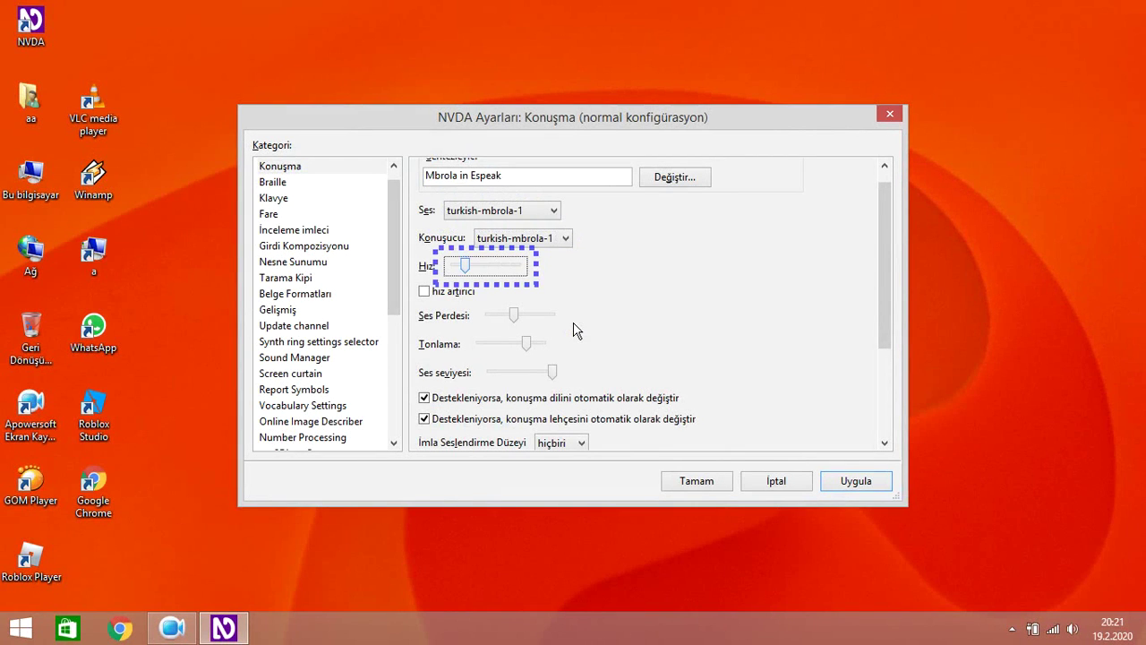
pyautogui.press('Tab')
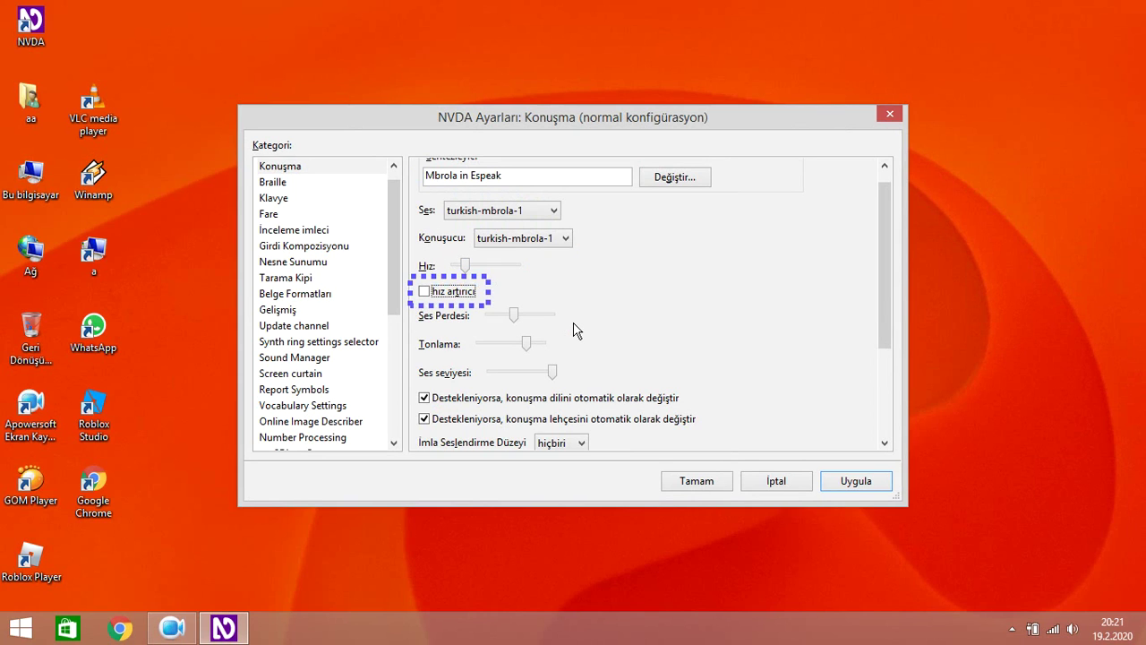
pyautogui.press('Tab')
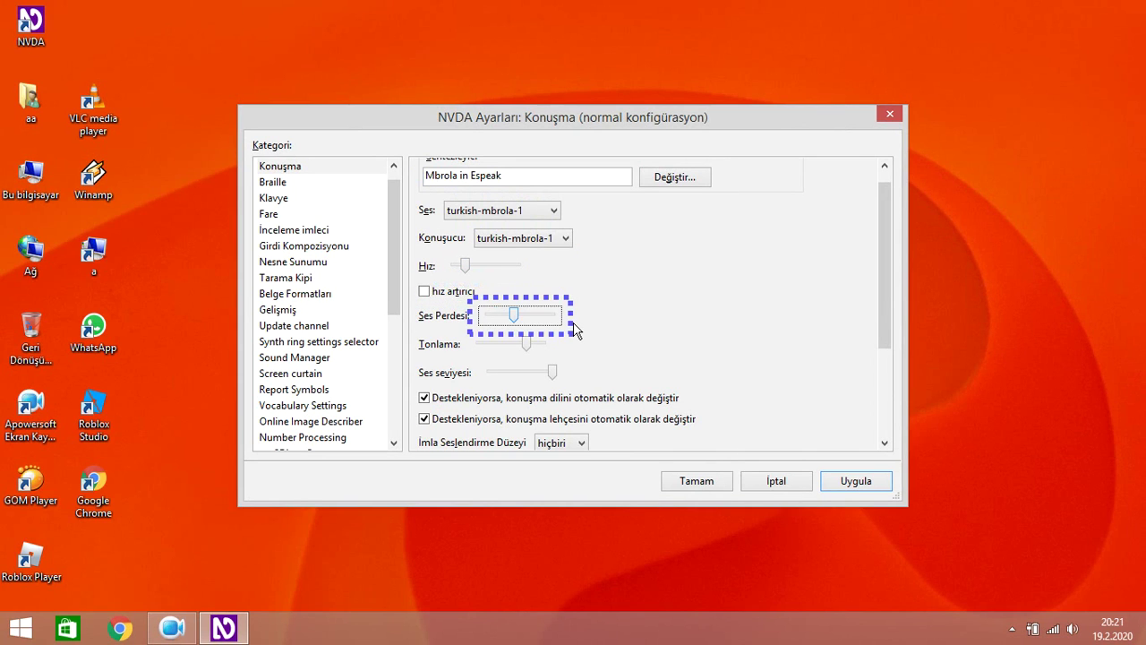
pyautogui.press('Right')
pyautogui.press('Right')
# - Raise the Tonlama (intonation) to near its maximum and save the speech settings
pyautogui.press('Tab')
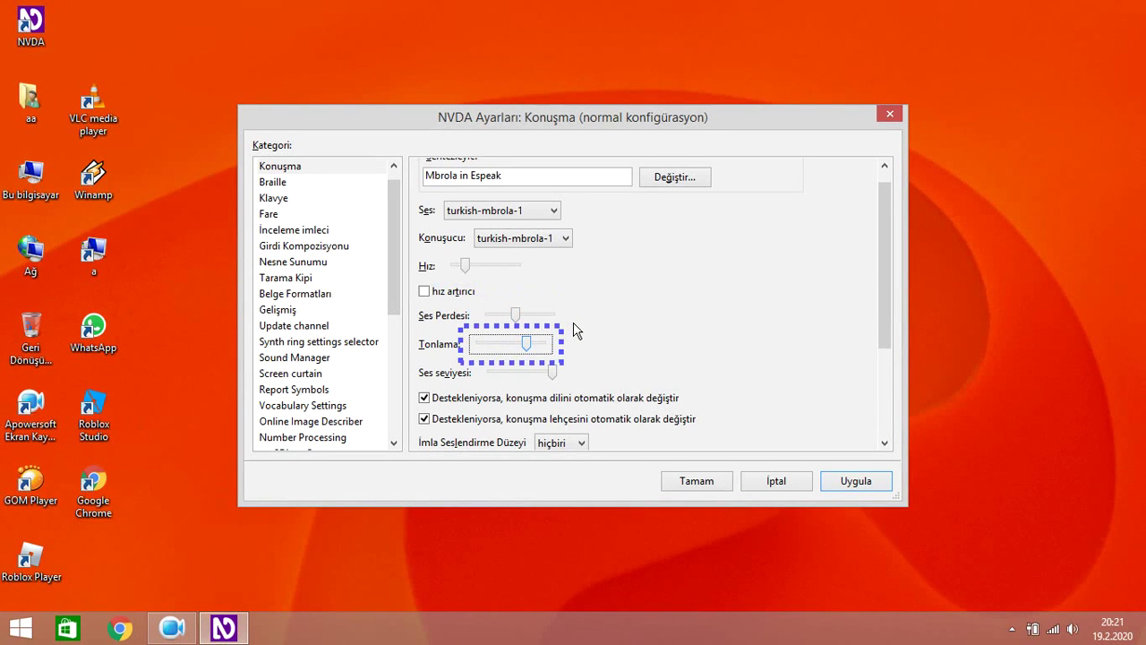
pyautogui.press('Right')
pyautogui.press('Right')
pyautogui.press('Right')
pyautogui.press('Right')
pyautogui.press('Right')
pyautogui.press('Right')
pyautogui.press('Right')
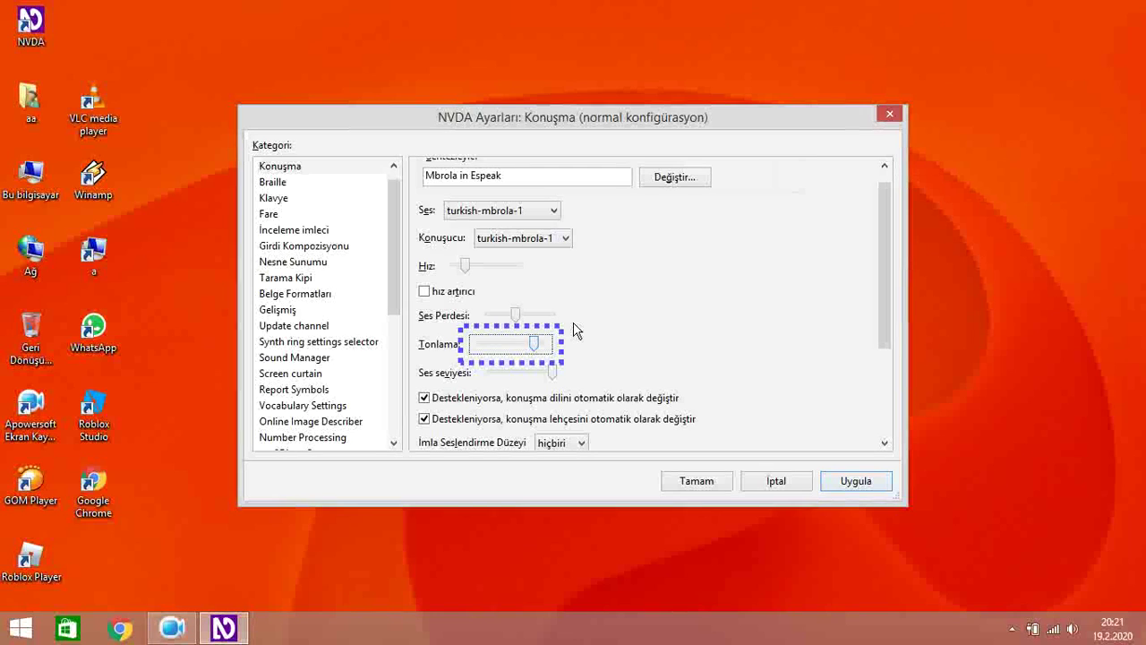
pyautogui.press('Right')
pyautogui.press('Right')
pyautogui.press('Right')
pyautogui.press('Tab')
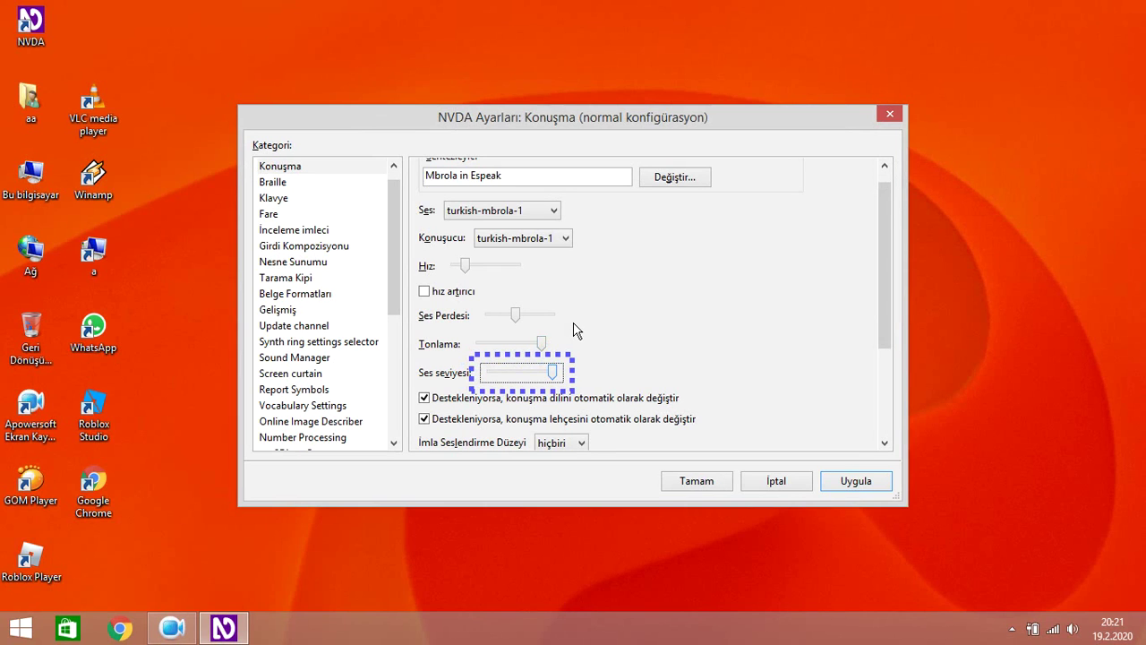
pyautogui.press('Return')
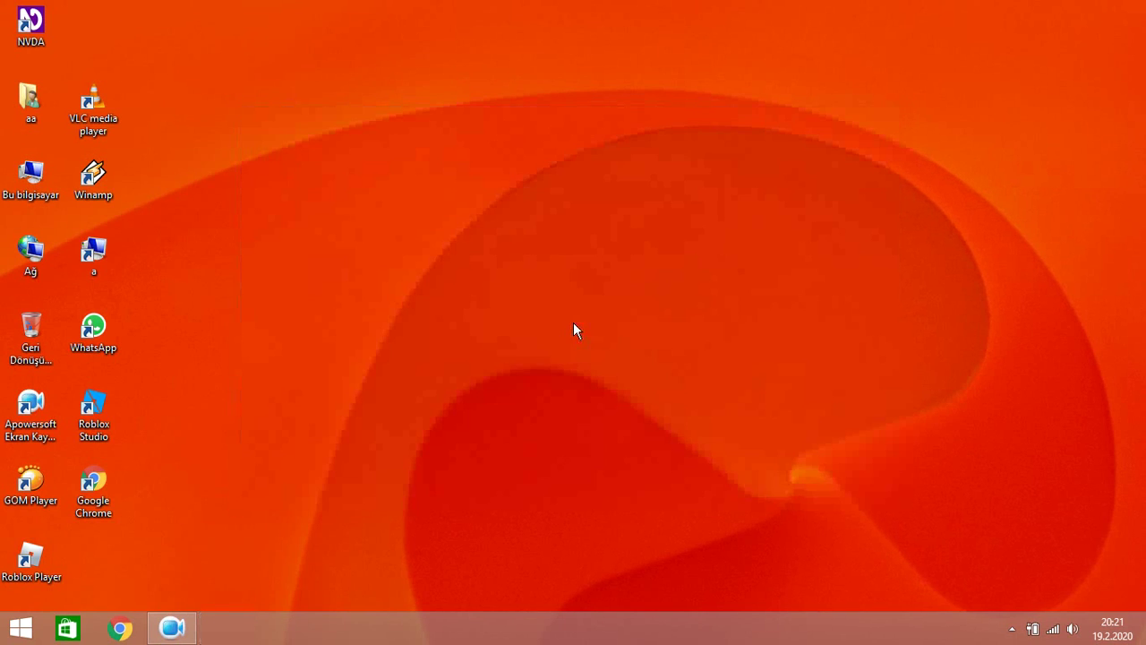
# - Reopen the NVDA settings in the Konuşma category and go to the Ses field
pyautogui.press('insert+n')
pyautogui.press('Right')
pyautogui.press('Return')
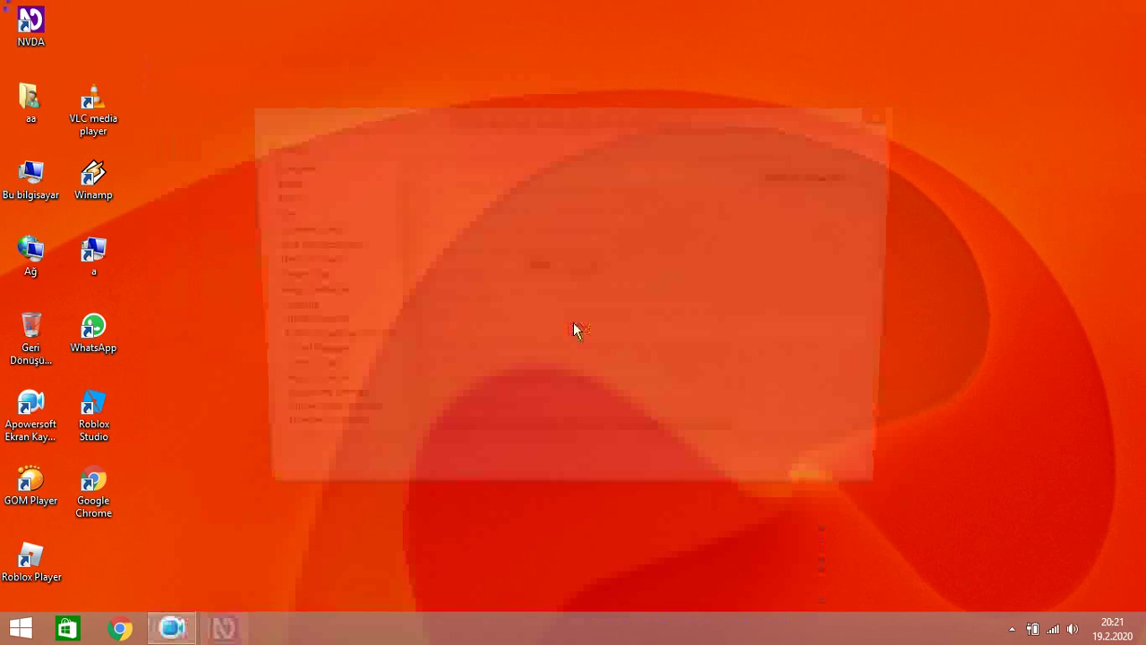
pyautogui.press('Tab')
pyautogui.press('Tab')
pyautogui.press('Tab')
pyautogui.press('Tab')
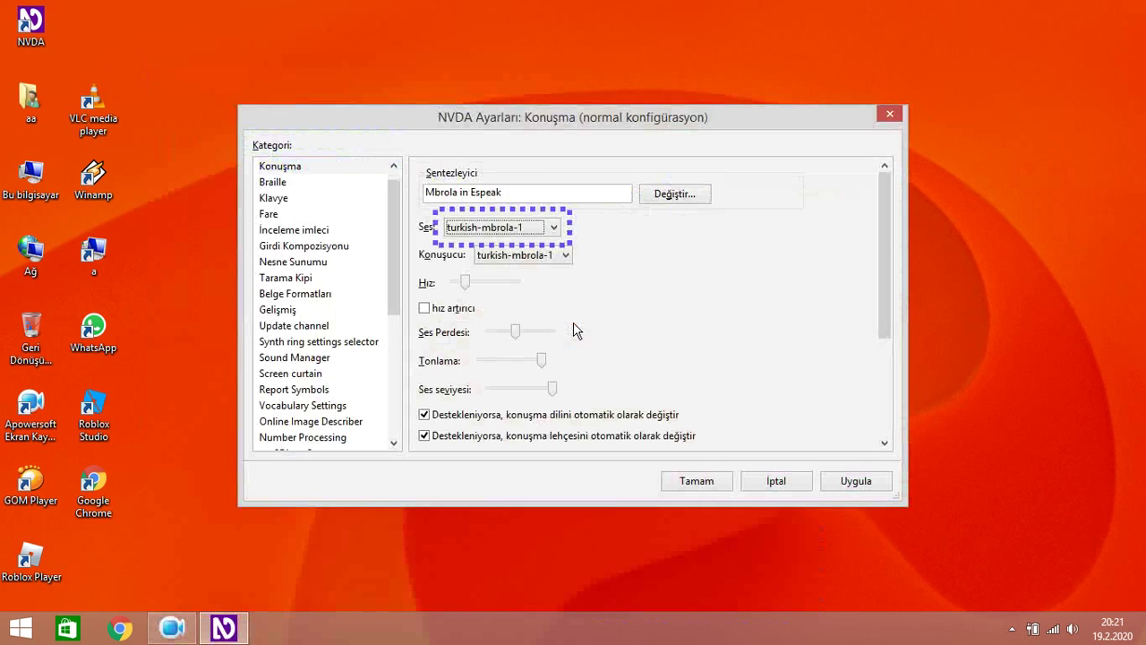
# - Examine the speech options from Konuşucu through pitch, intonation, volume and automatic language switching to İmla Seslendirme Düzeyi
pyautogui.press('Tab')
pyautogui.press('Tab')
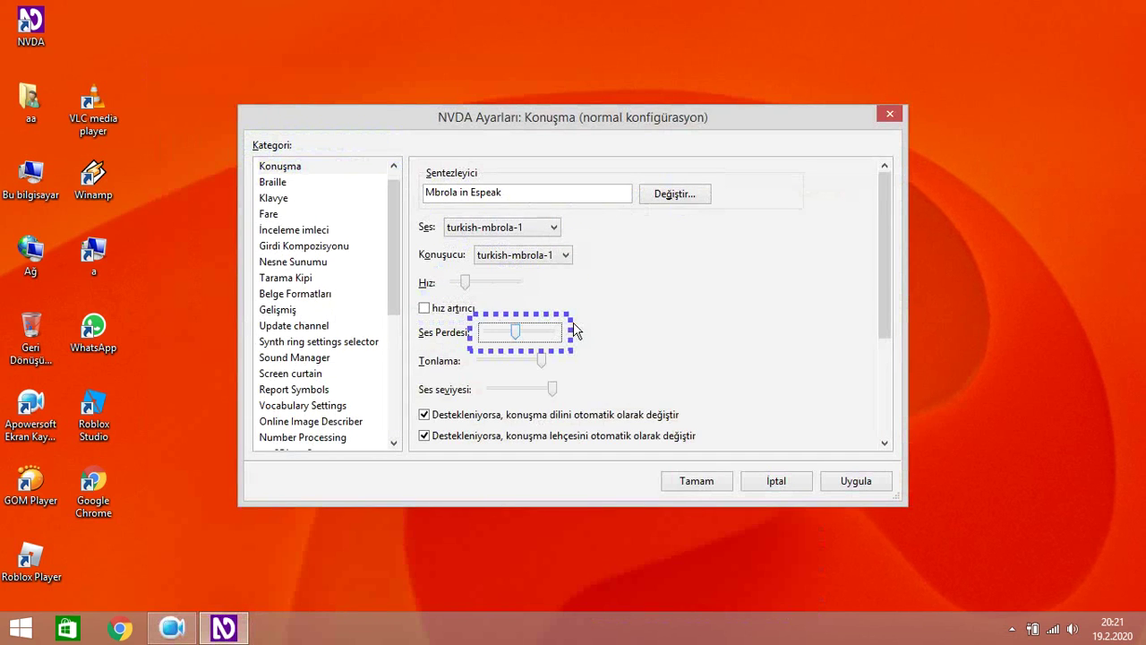
pyautogui.press('Tab')
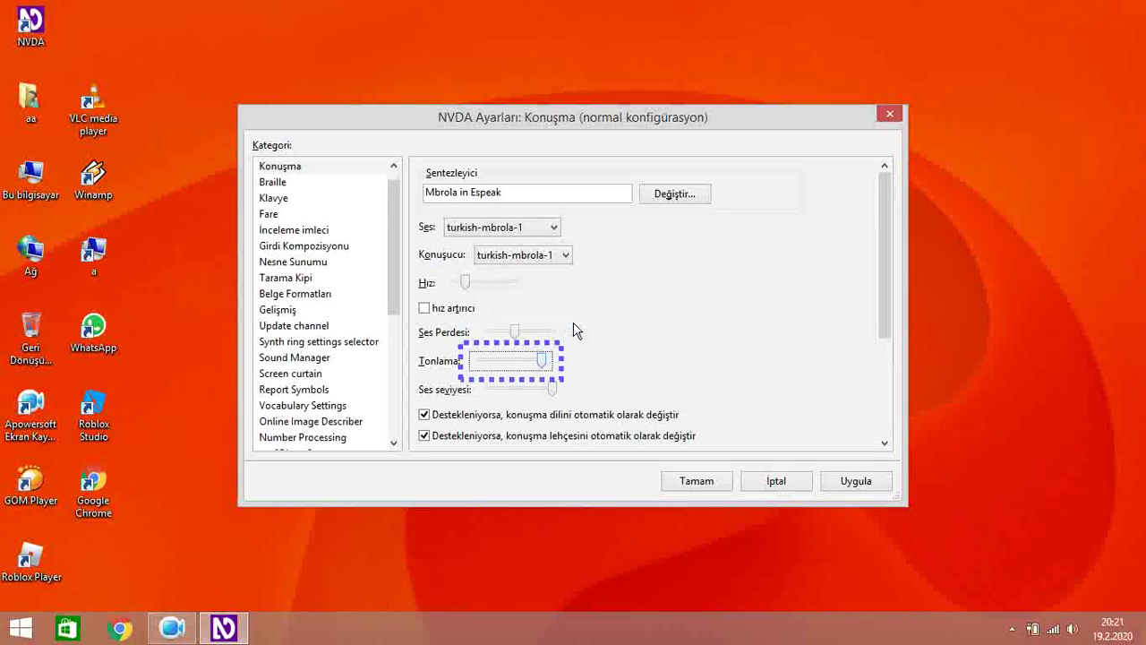
pyautogui.press('Tab')
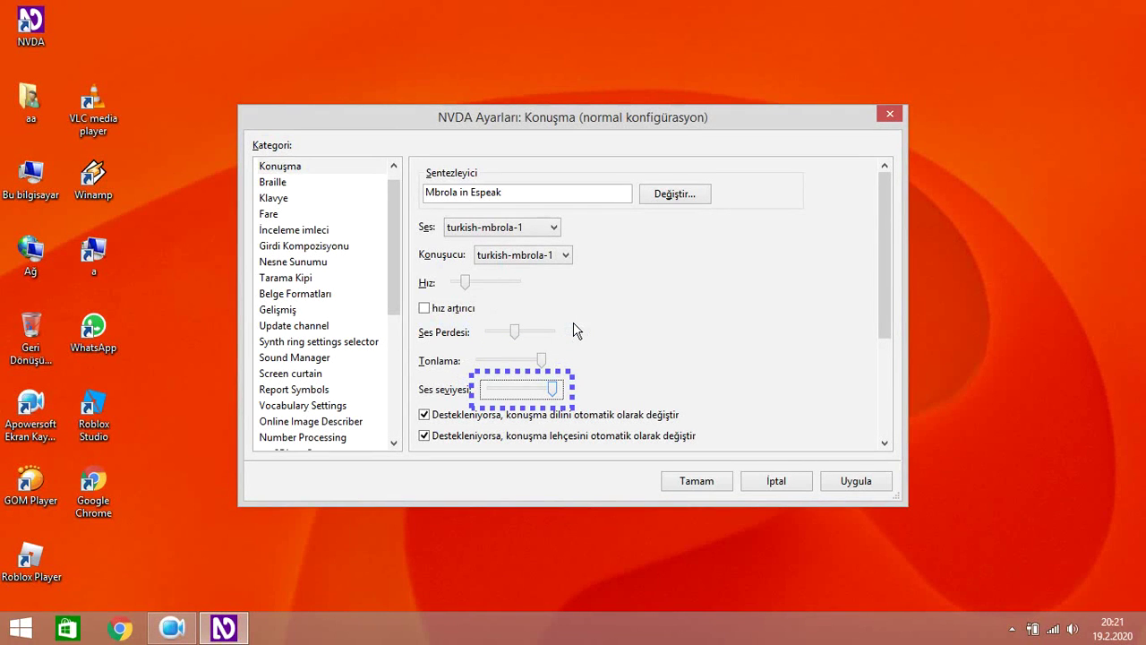
pyautogui.press('Tab')
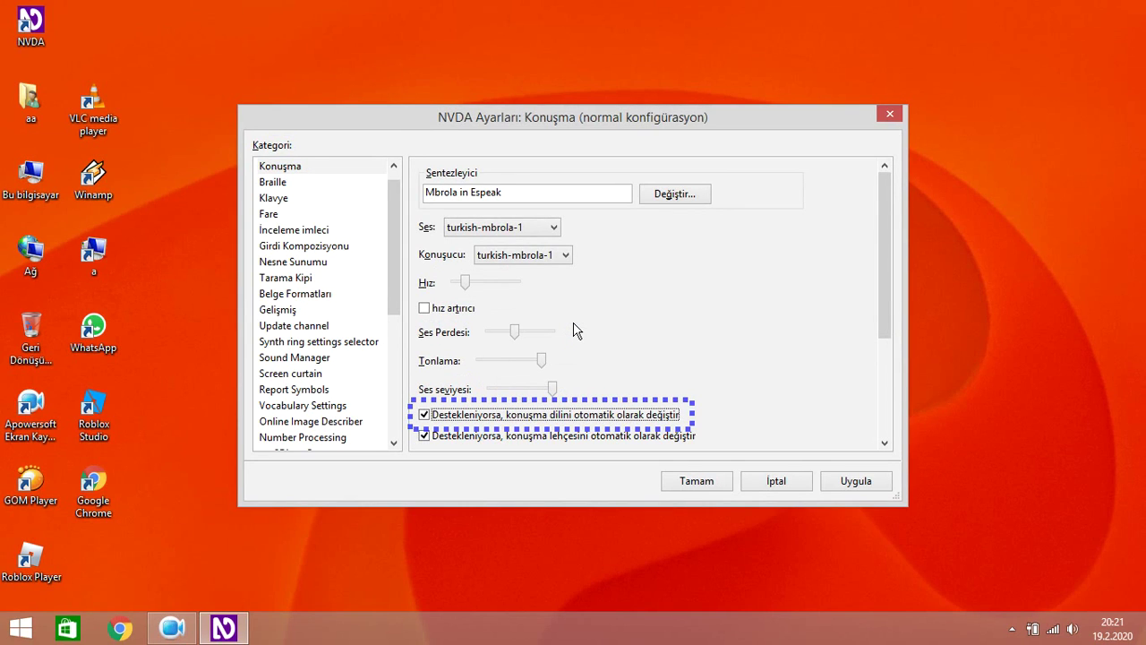
pyautogui.press('Tab')
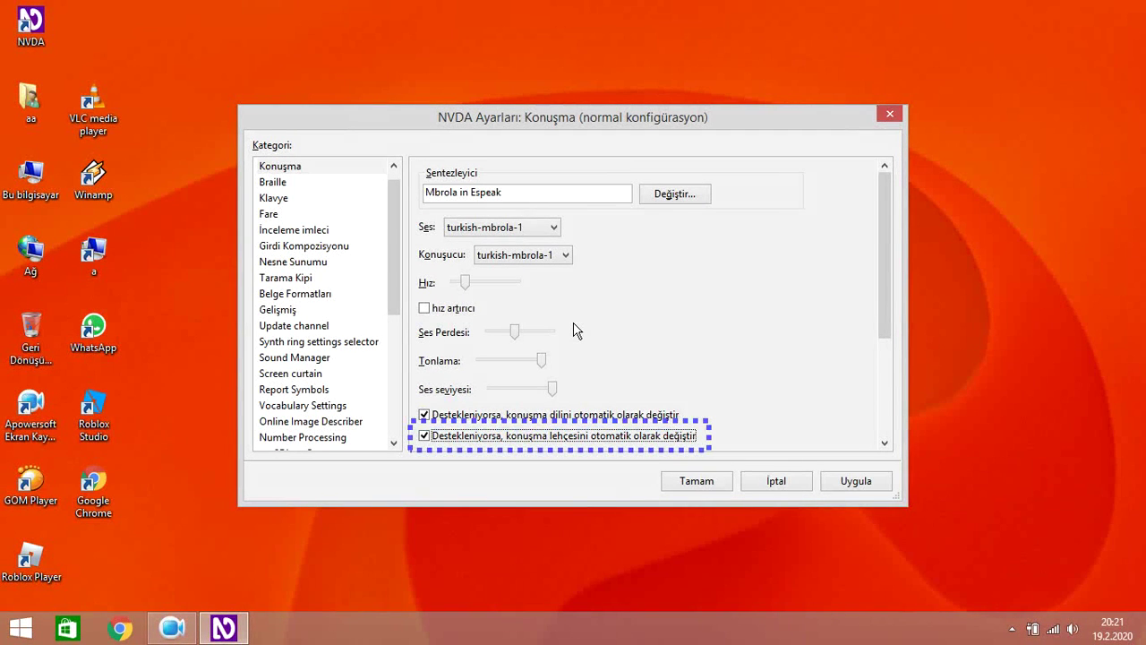
pyautogui.press('Tab')
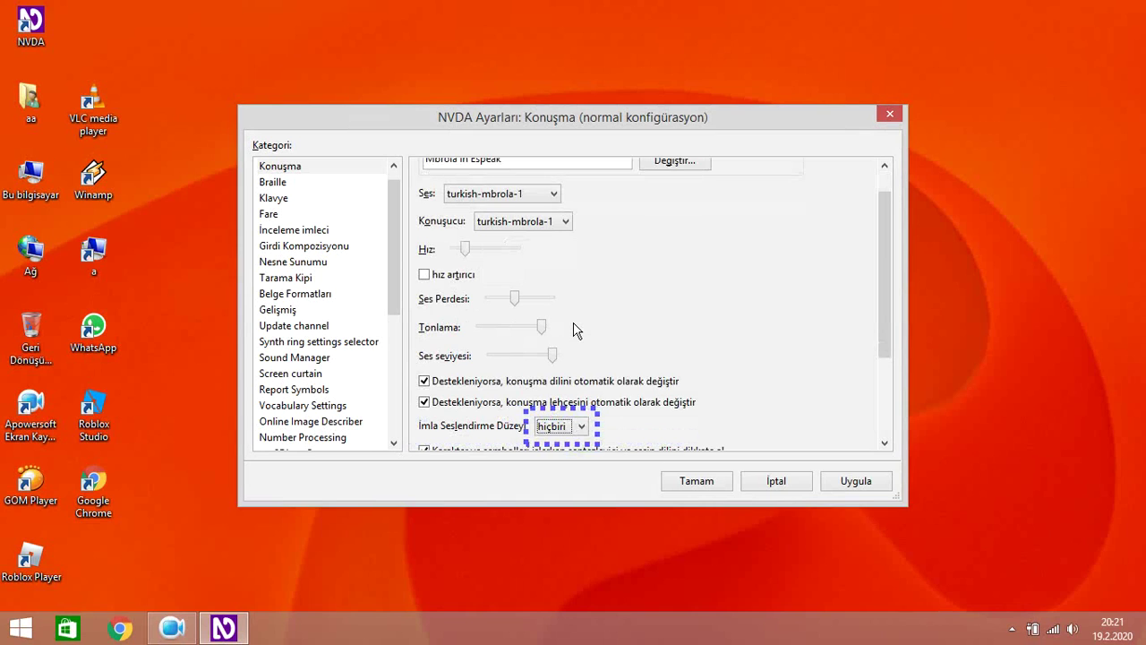
# - Examine the remaining speech options from character and symbol processing through capital-letter handling to the spelling function, and close the settings with OK
pyautogui.press('Tab')
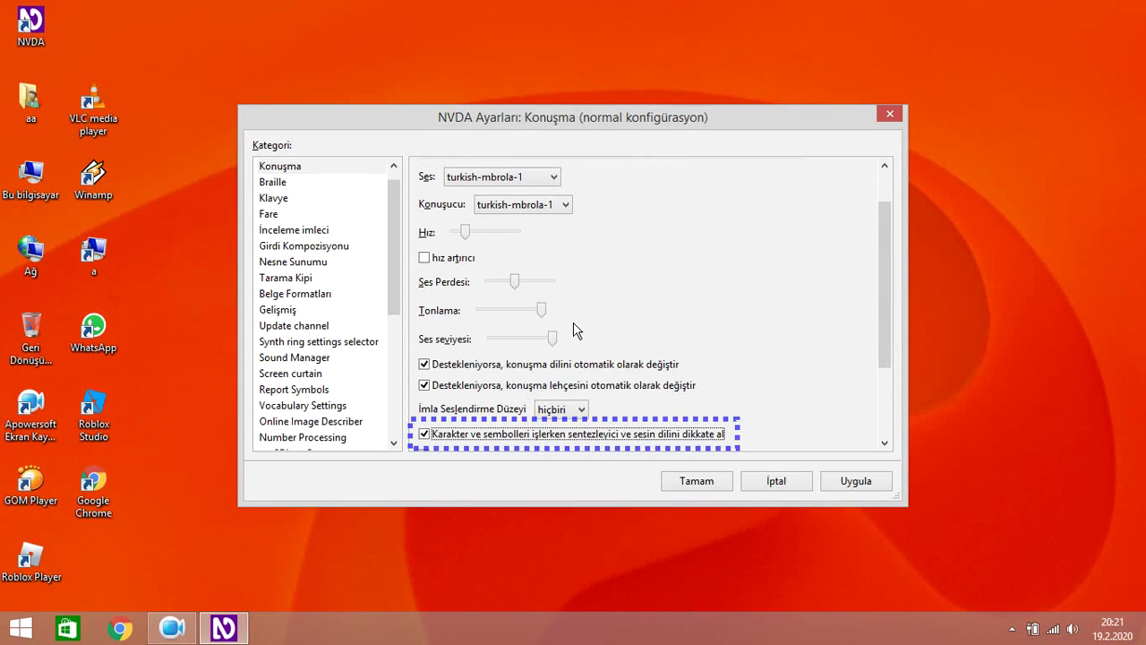
pyautogui.press('Tab')
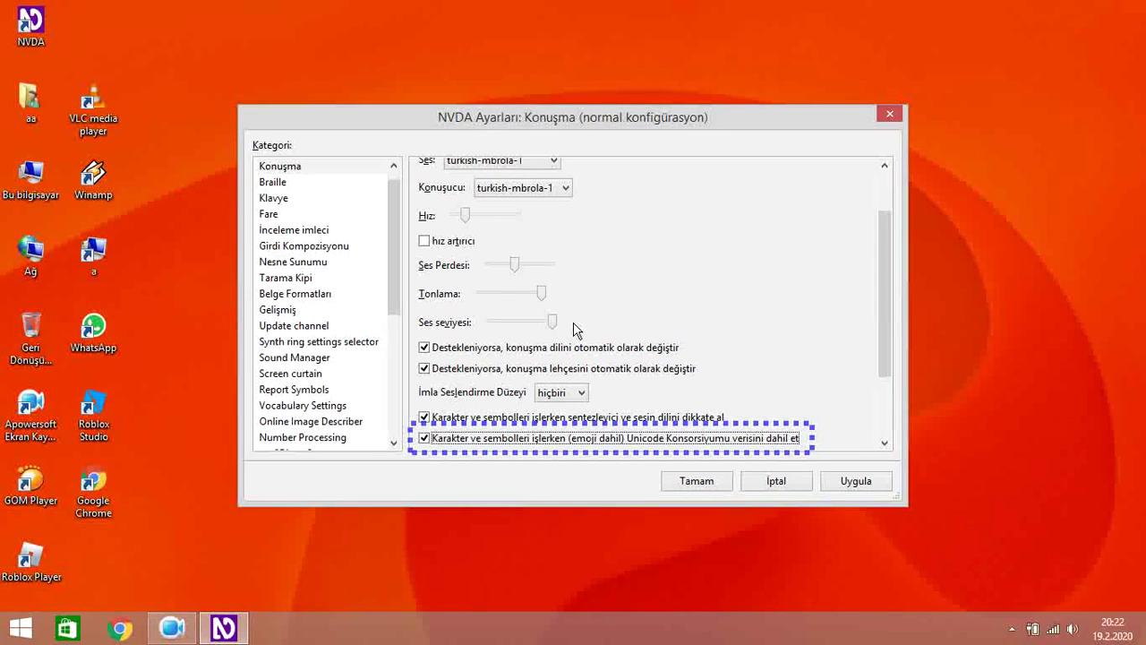
pyautogui.press('Tab')
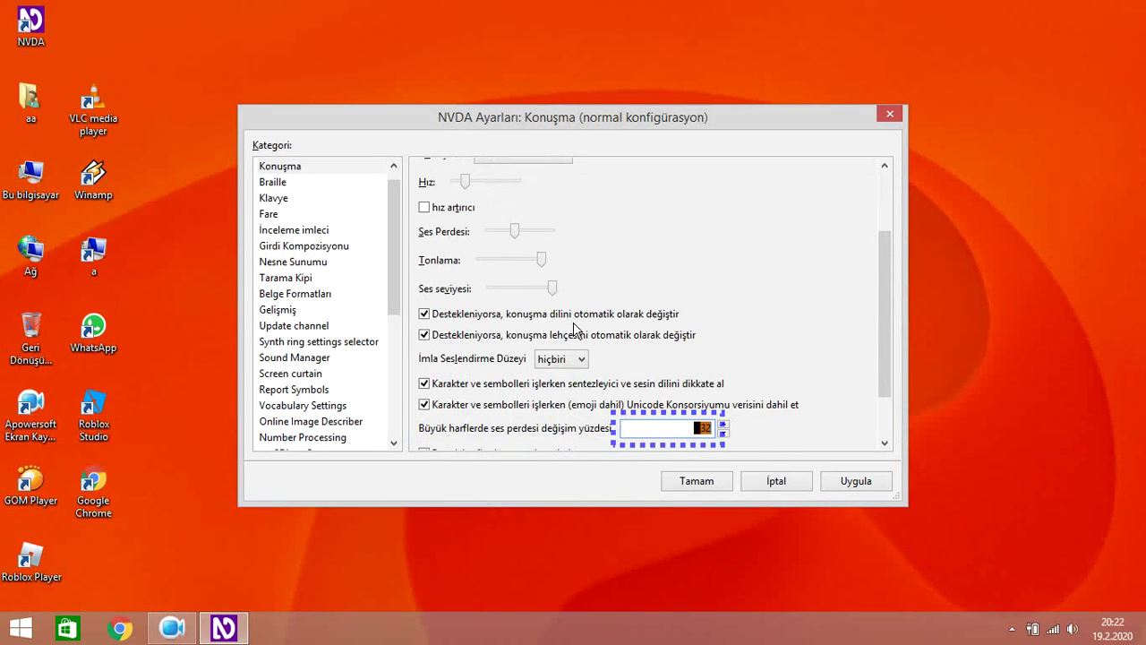
pyautogui.press('Tab')
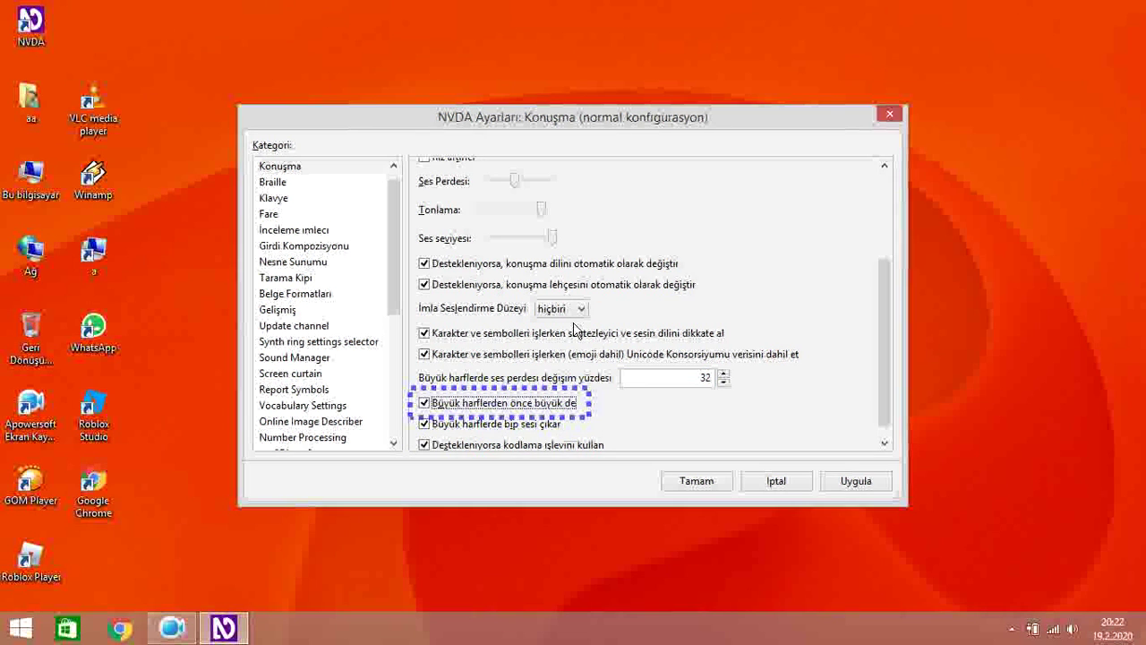
pyautogui.press('Tab')
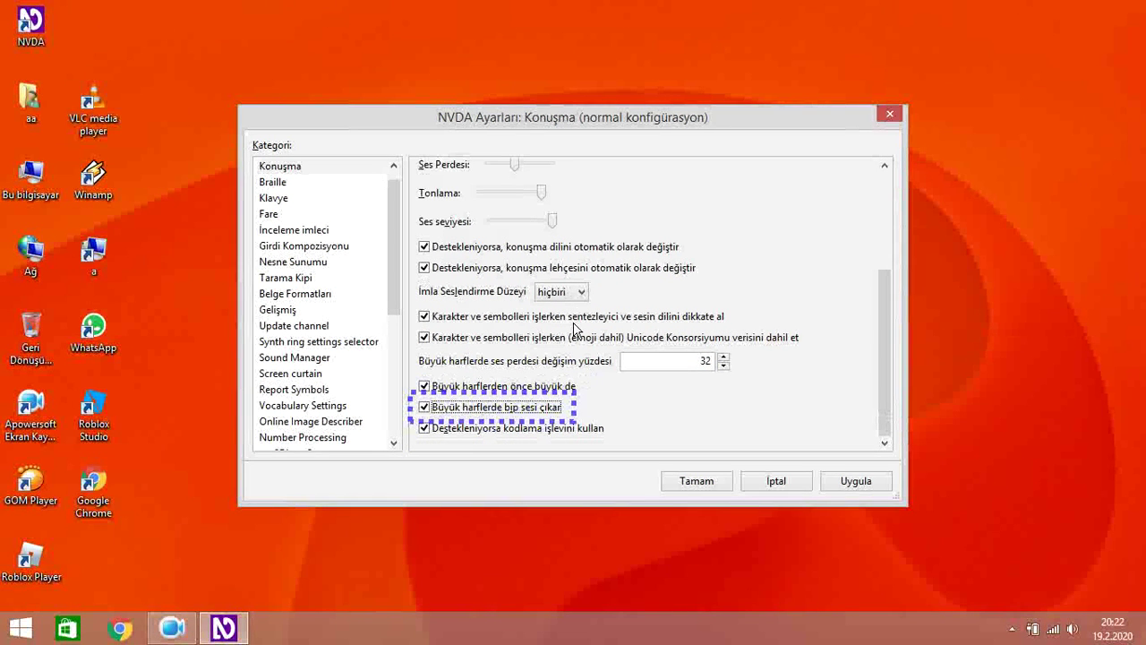
pyautogui.press('Tab')
pyautogui.press('Tab')
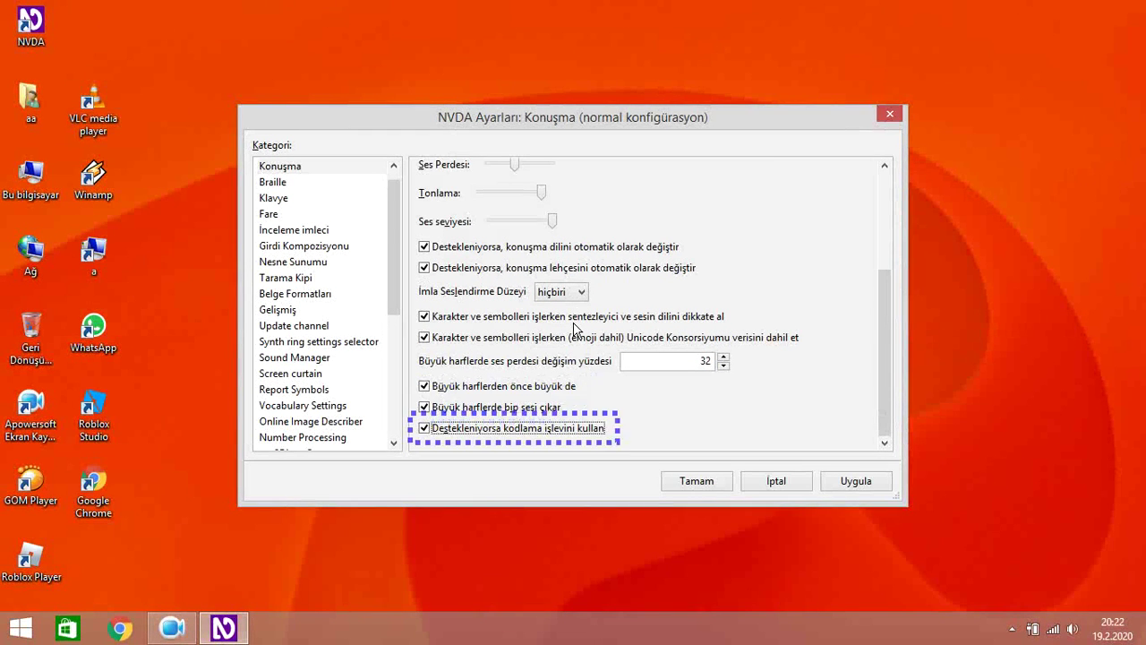
pyautogui.press('Return')
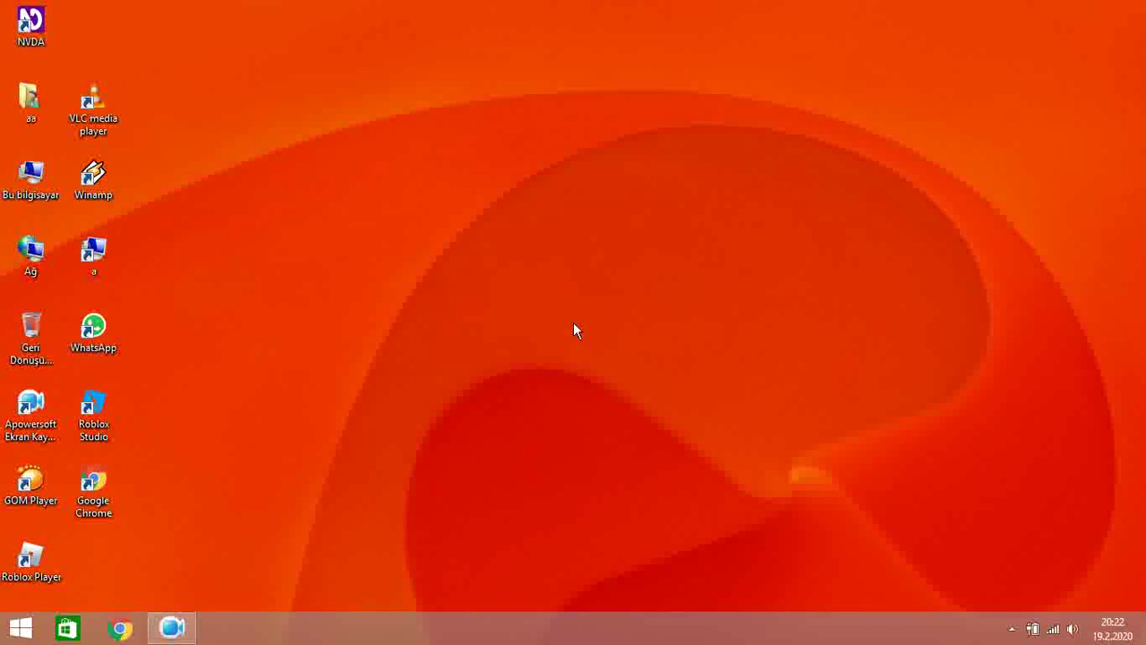
# - Reopen the NVDA settings in the Konuşma category
pyautogui.press('Insert+n')
pyautogui.press('Right')
pyautogui.press('Return')
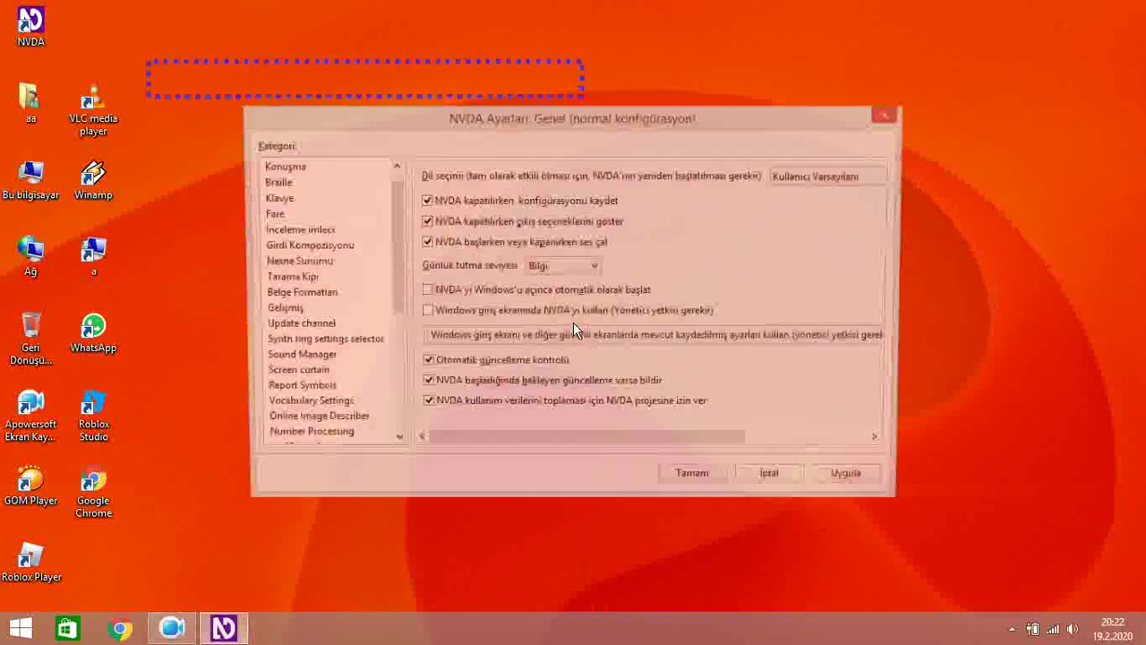
pyautogui.press('Down')
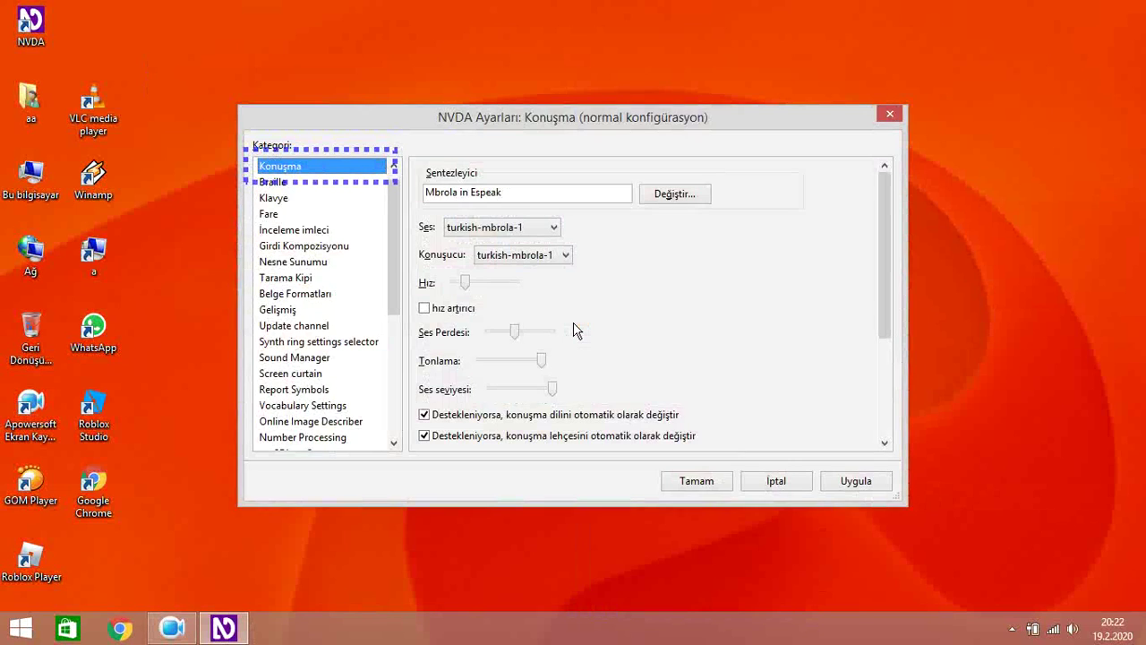
# - Set the Konuşucu (variant) of Mbrola in Espeak to hiçbiri
pyautogui.press('Tab')
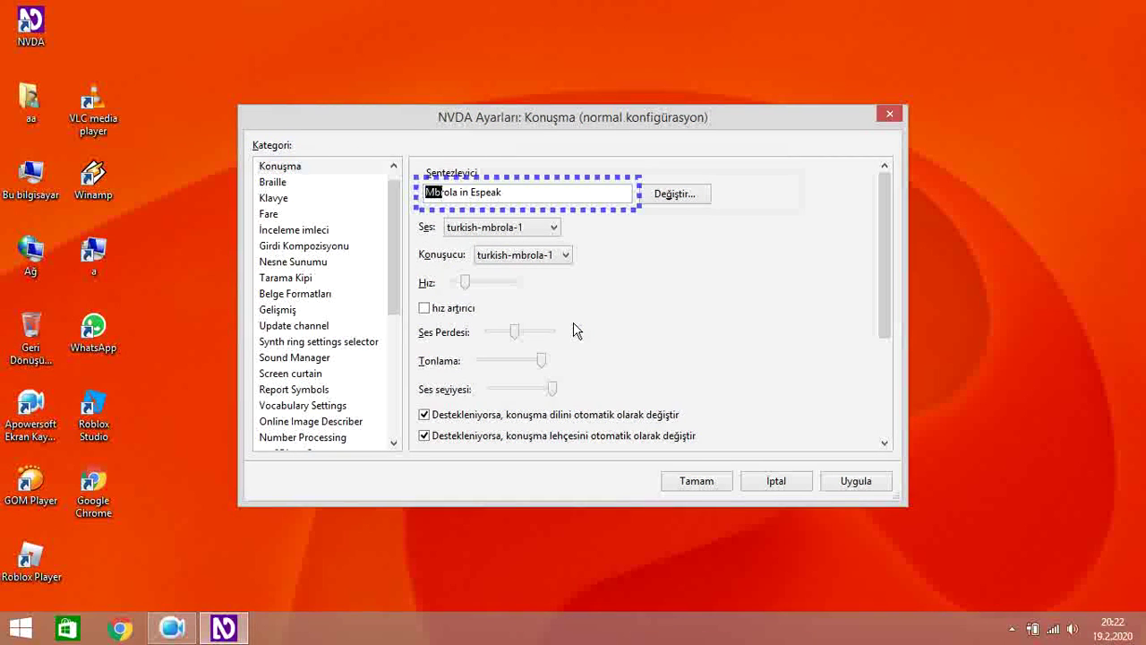
pyautogui.press('Tab')
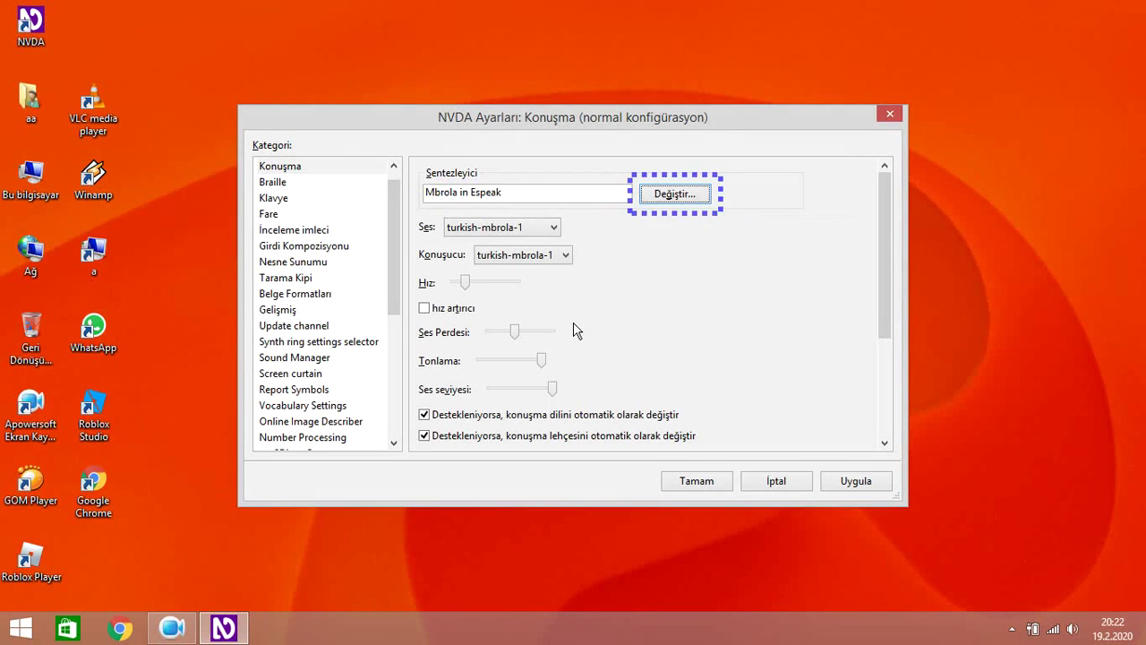
pyautogui.press('Tab')
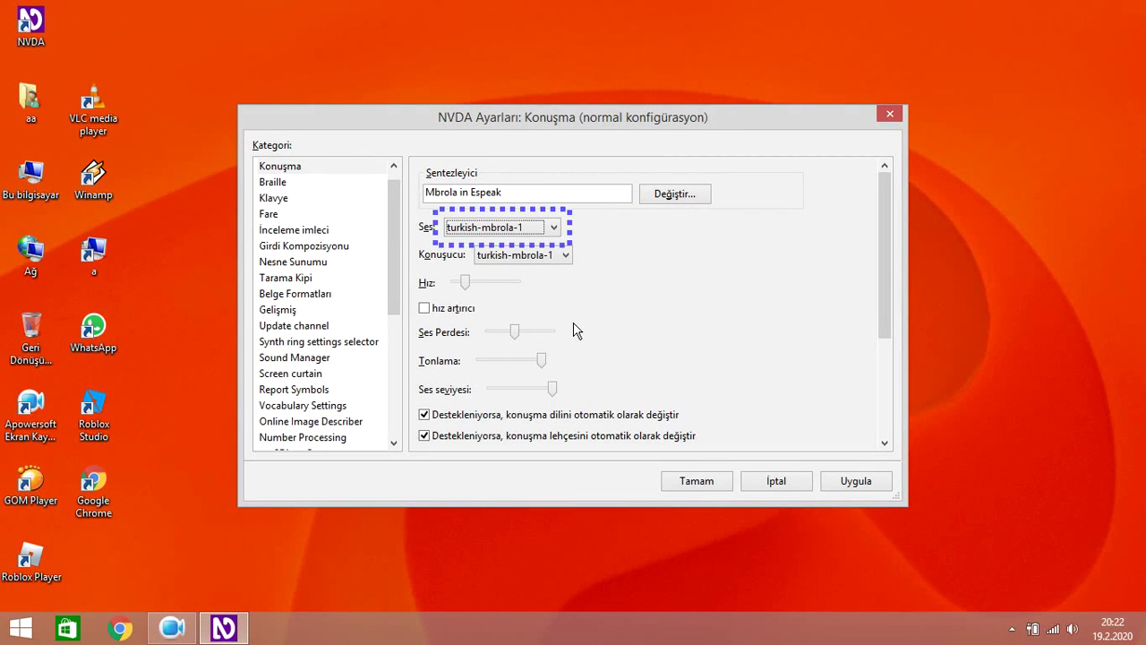
pyautogui.press('Tab')
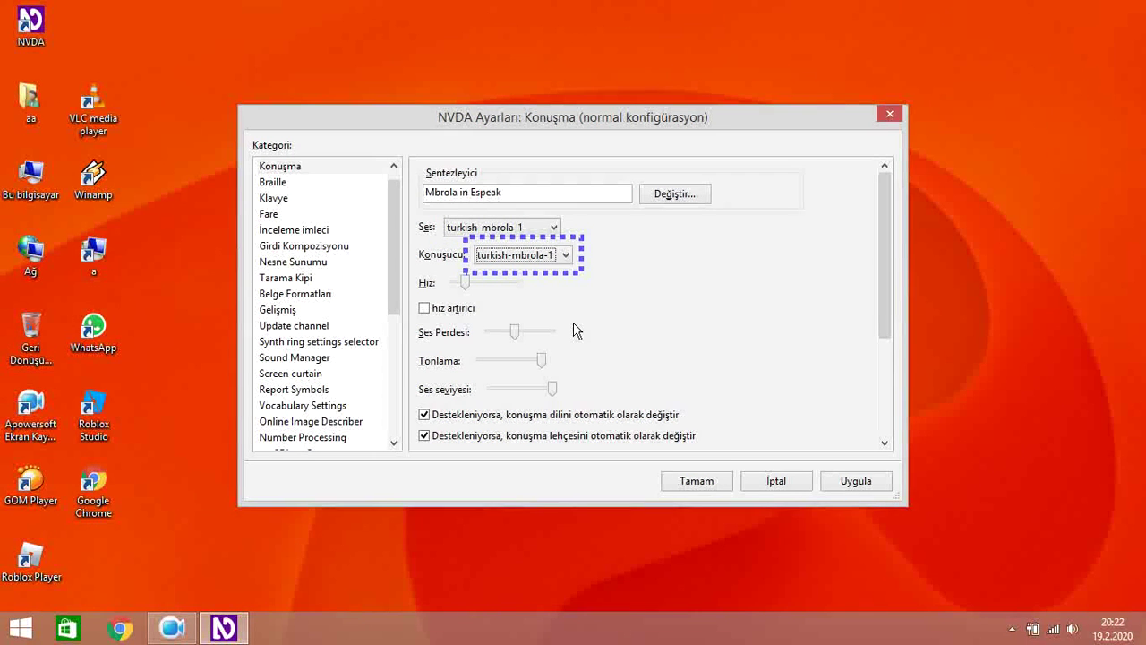
pyautogui.press('Up')
# - Examine the speech options from Hız through pitch, intonation, volume, language switching and capital-letter handling to Destekleniyorsa kodlama işlevini kullan
pyautogui.press('Tab')
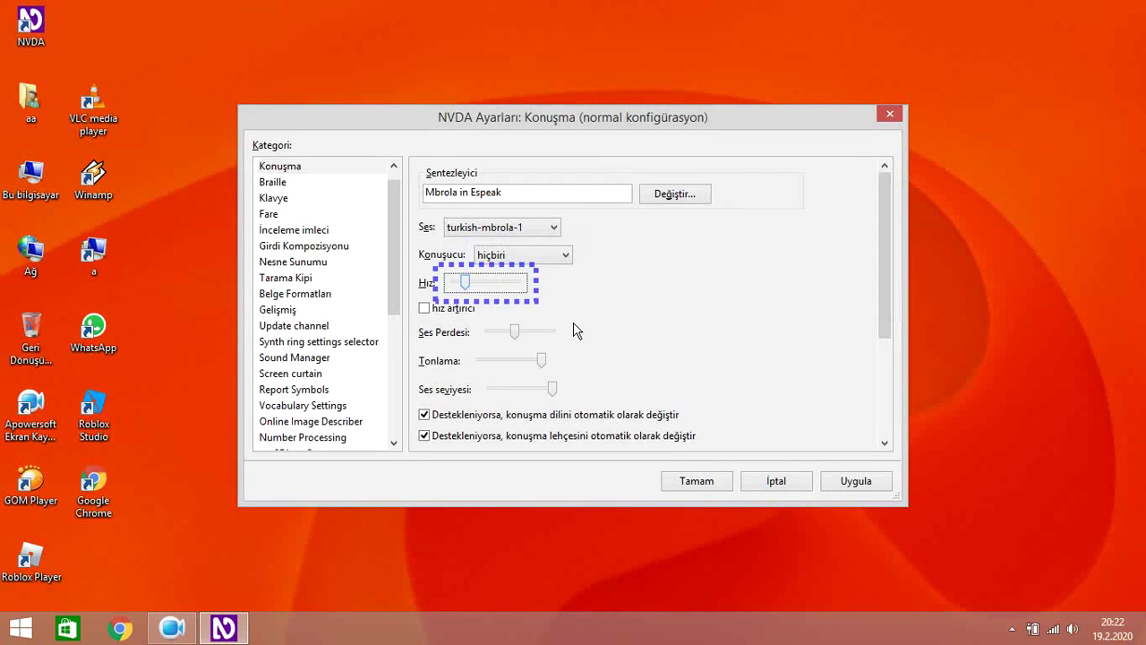
pyautogui.press('Tab')
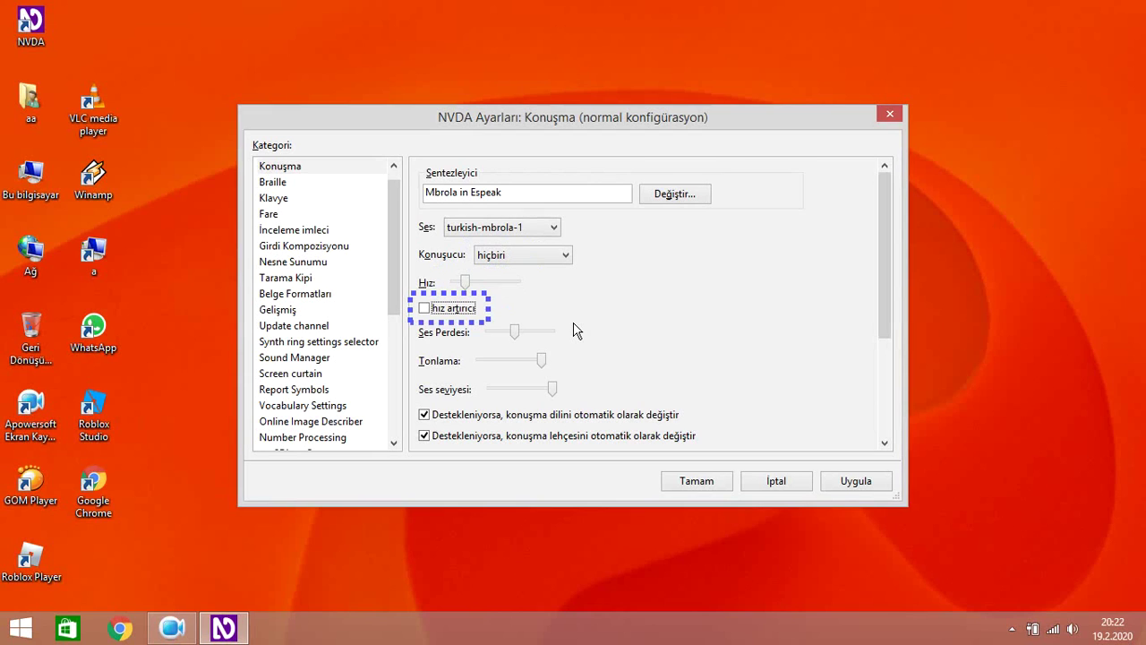
pyautogui.press('Tab')
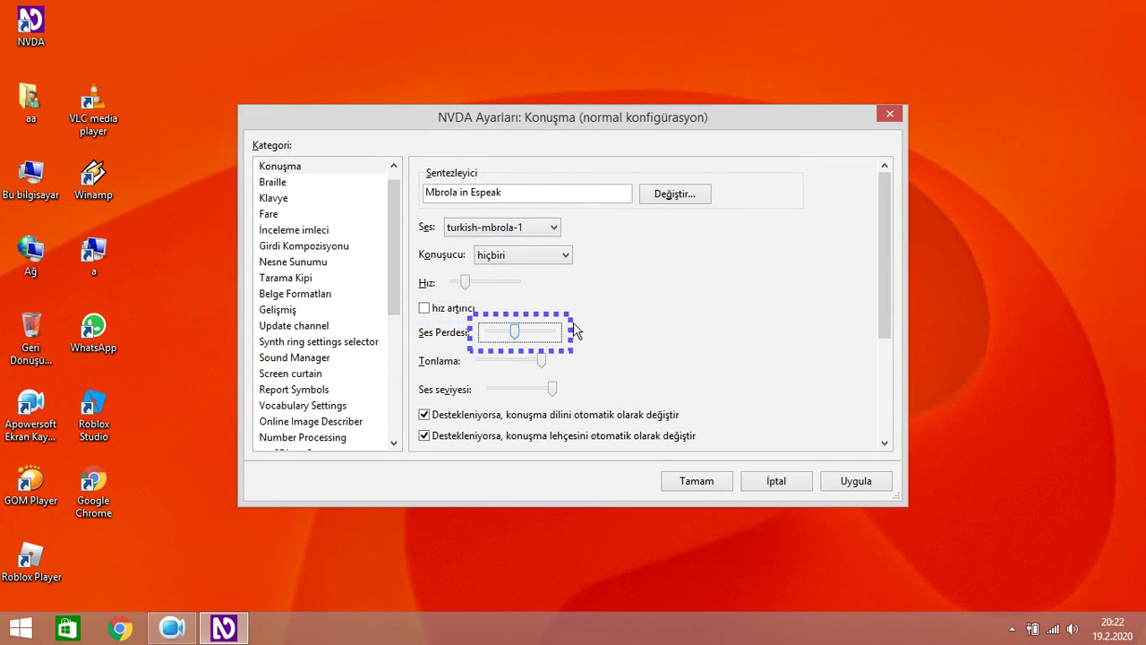
pyautogui.press('Tab')
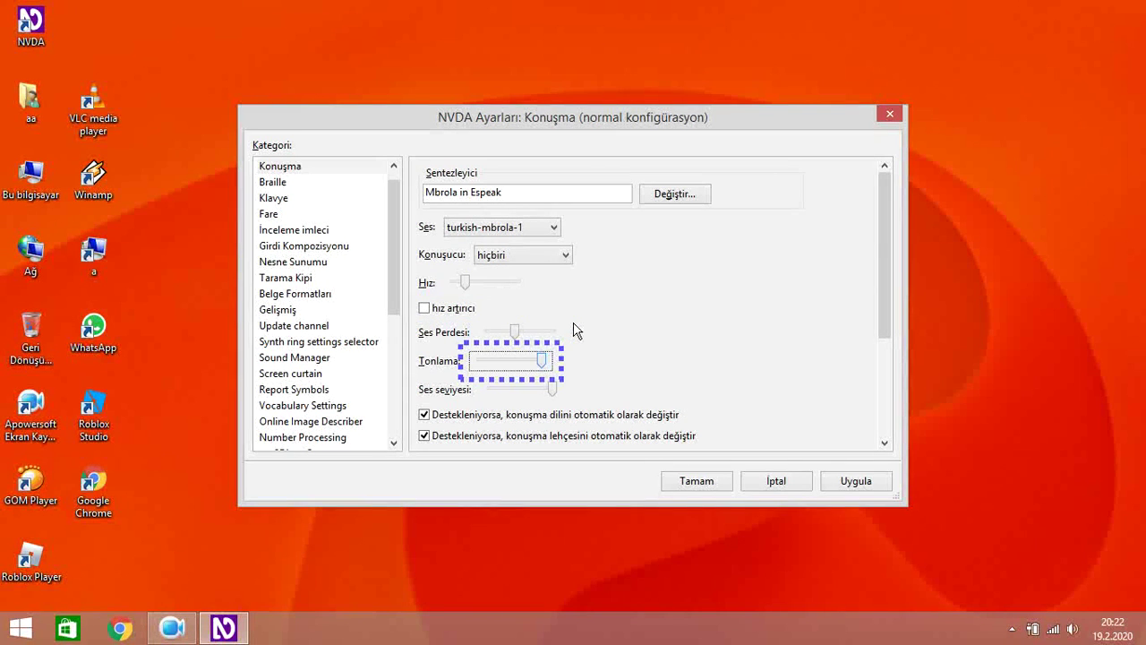
pyautogui.press('Tab')
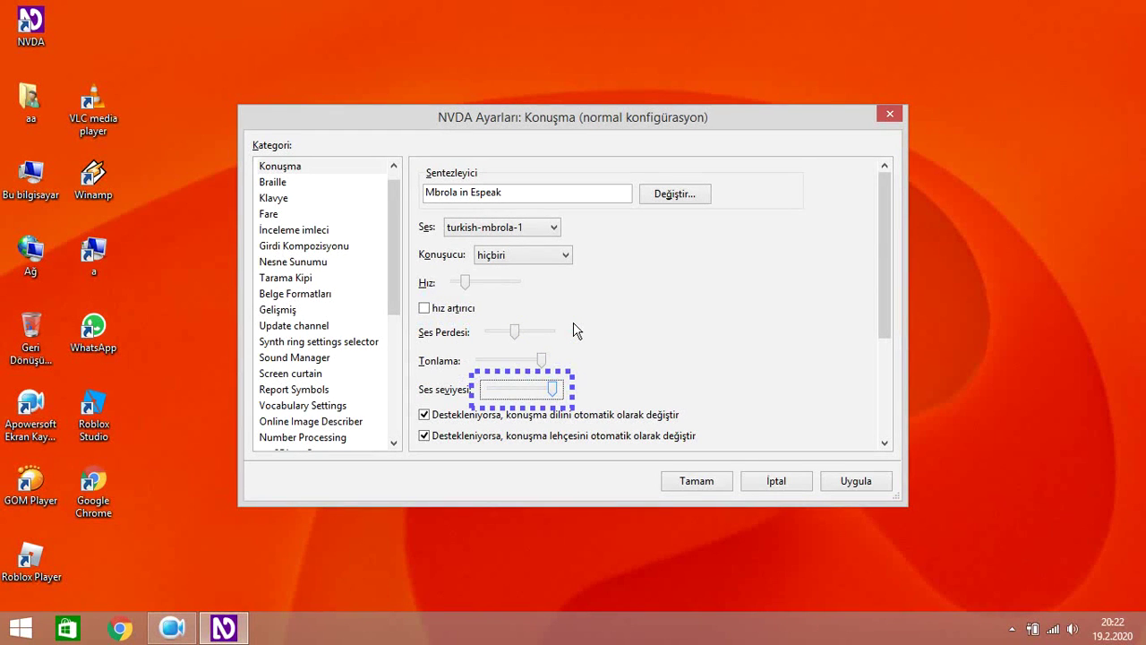
pyautogui.press('Tab')
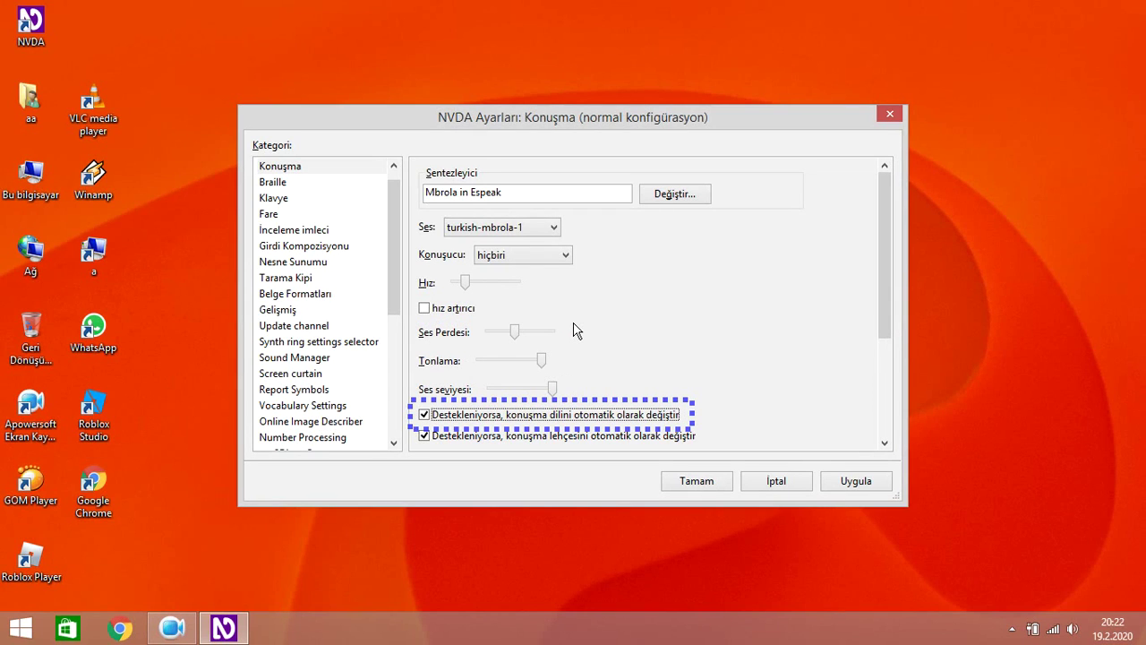
pyautogui.press('Tab')
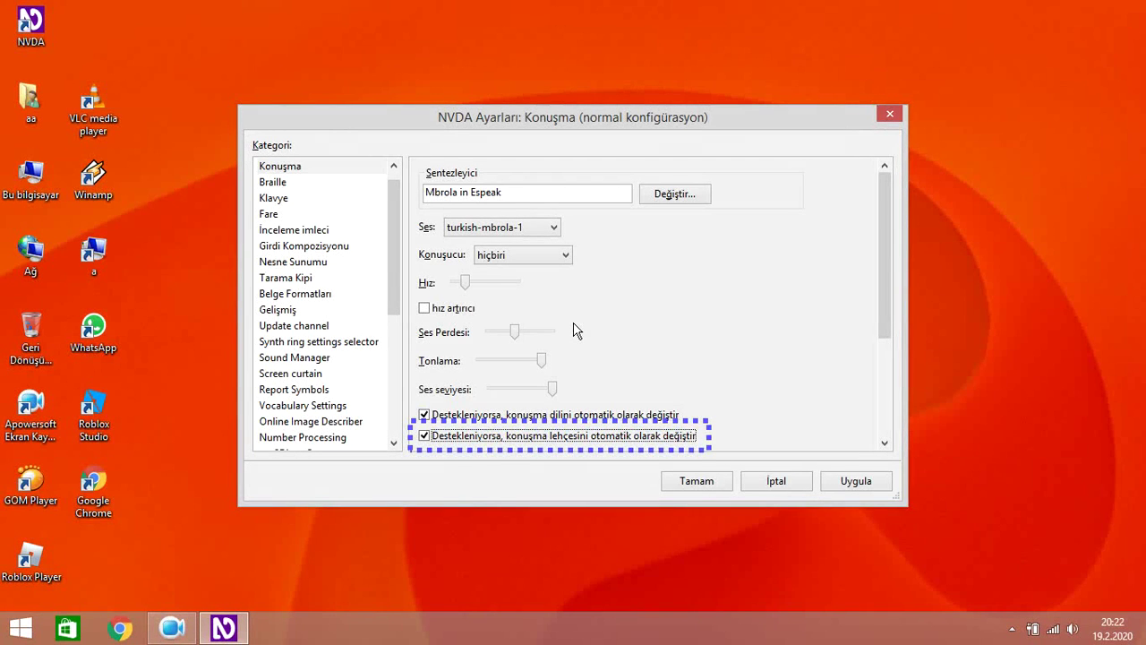
pyautogui.press('Tab')
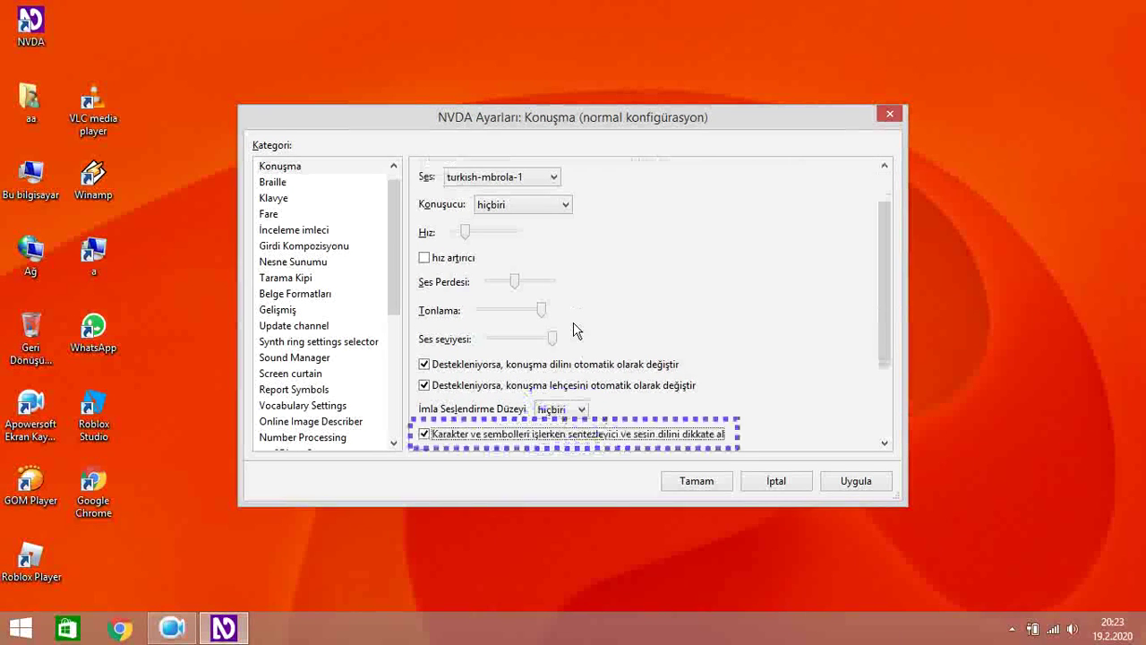
pyautogui.press('Tab')
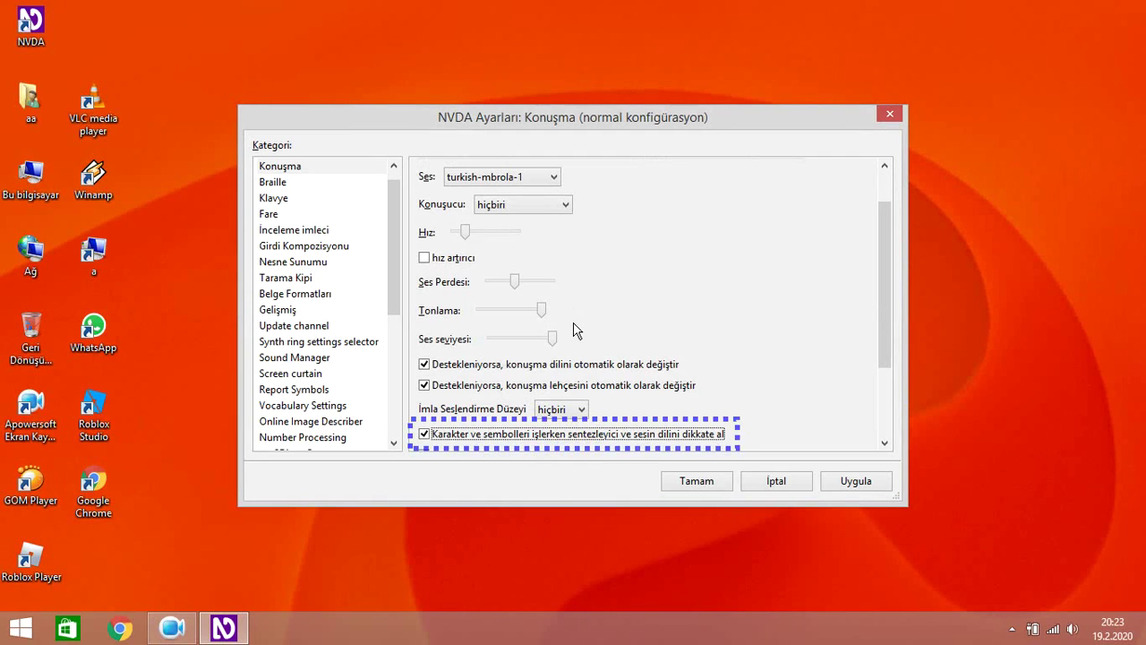
pyautogui.press('Tab')
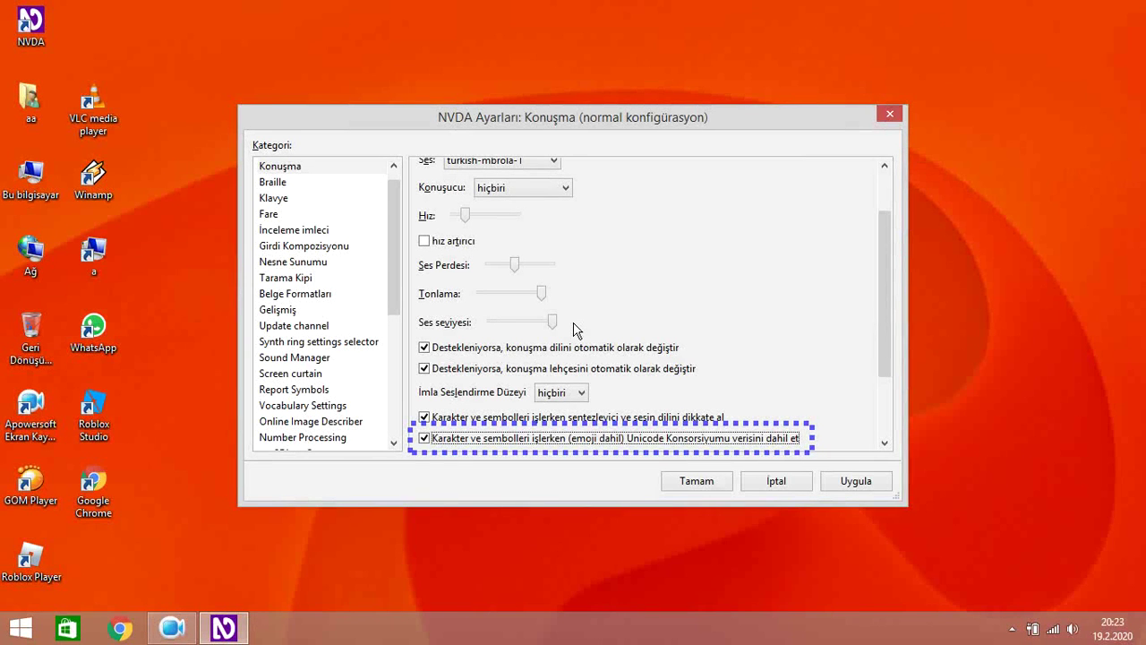
pyautogui.press('Tab')
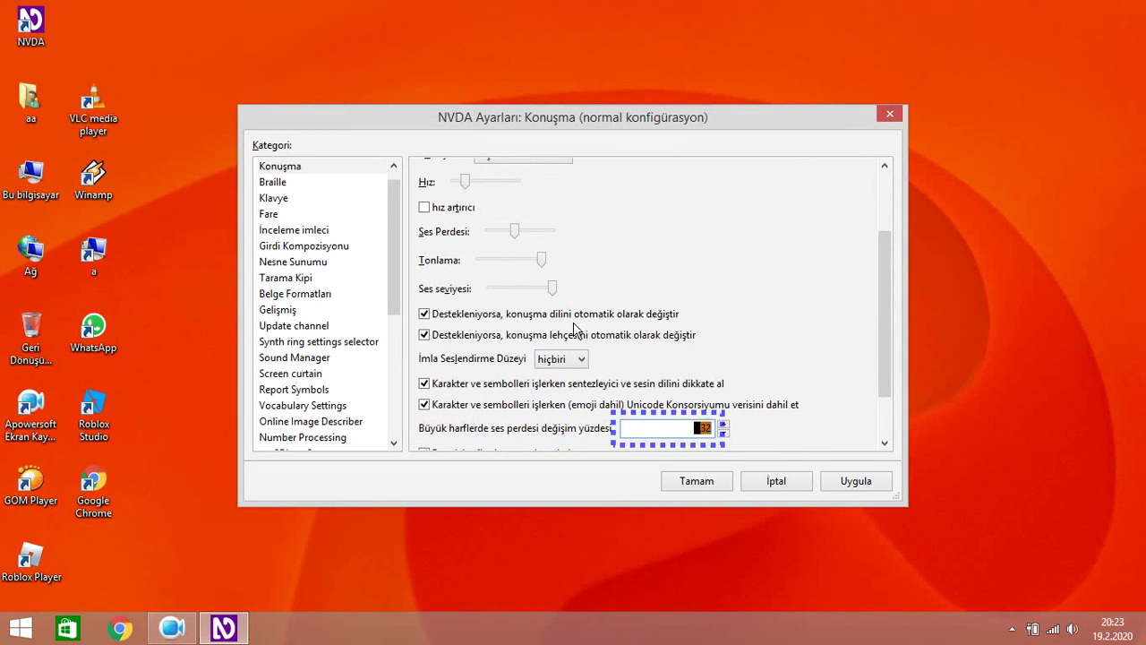
pyautogui.press('Tab')
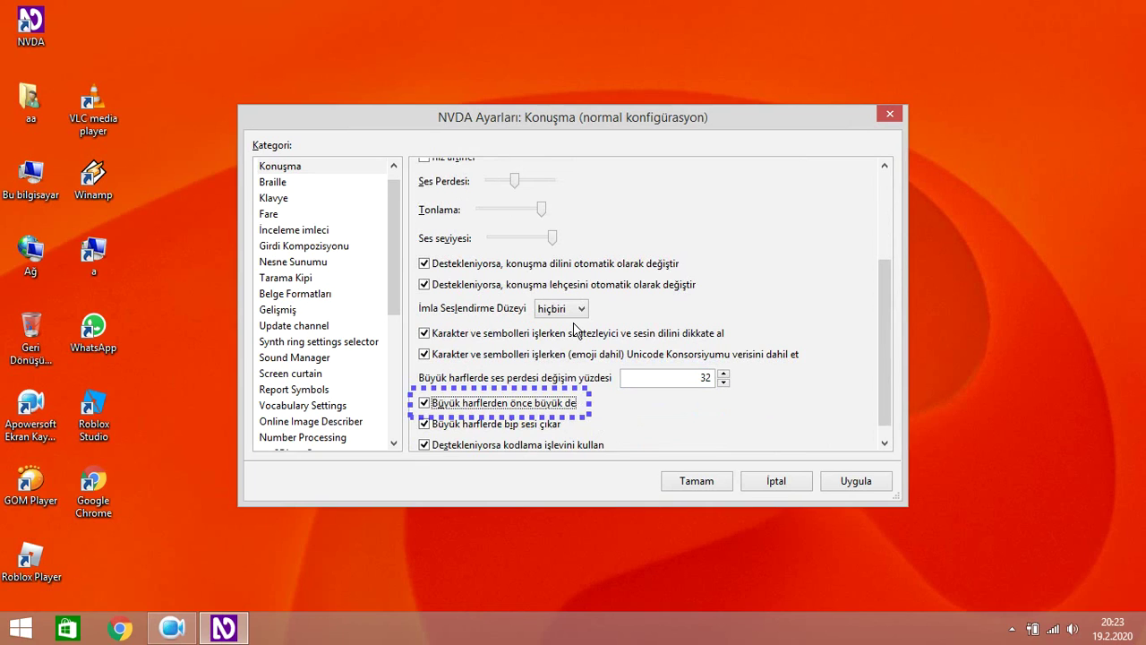
pyautogui.press('Tab')
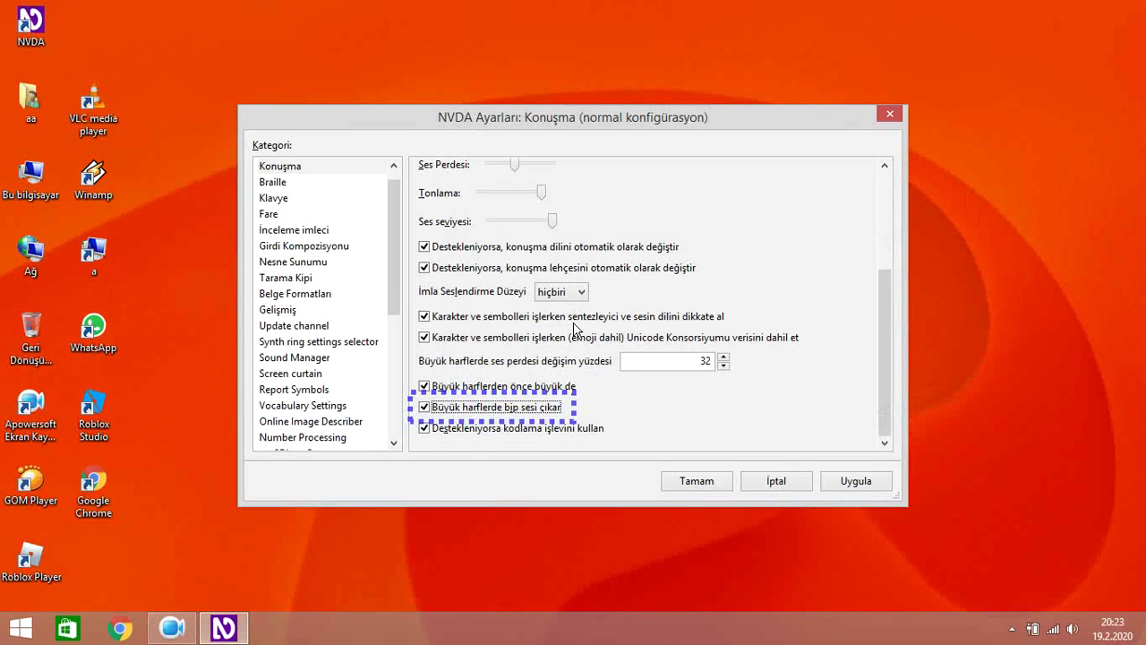
pyautogui.press('Tab')
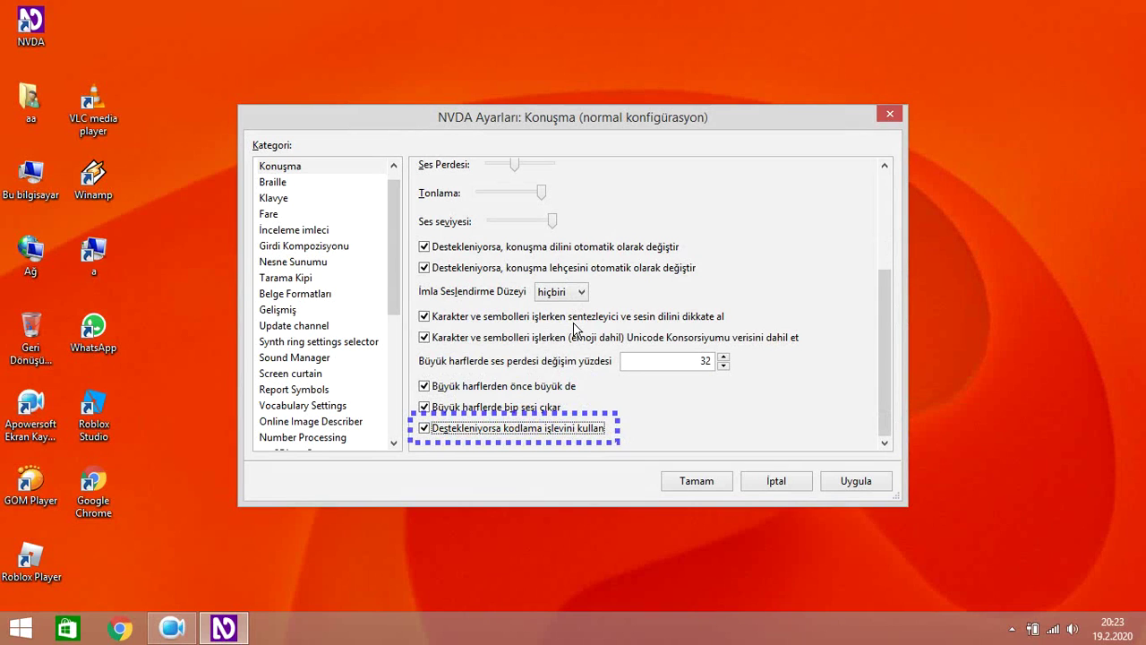
# - Return to the Konuşucu field, set it back to turkish-mbrola-1 and save the speech settings
pyautogui.press('Tab')
pyautogui.press('Tab')
pyautogui.press('Tab')
pyautogui.press('Tab')
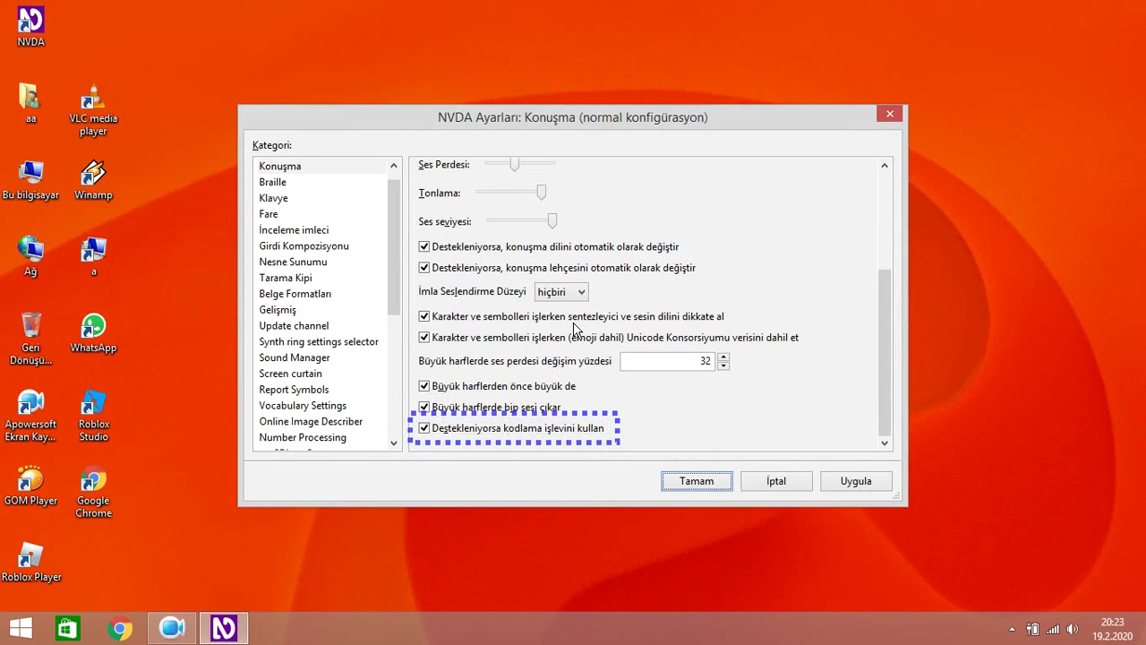
pyautogui.press('Tab')
pyautogui.press('Tab')
pyautogui.press('Tab')
pyautogui.press('Tab')
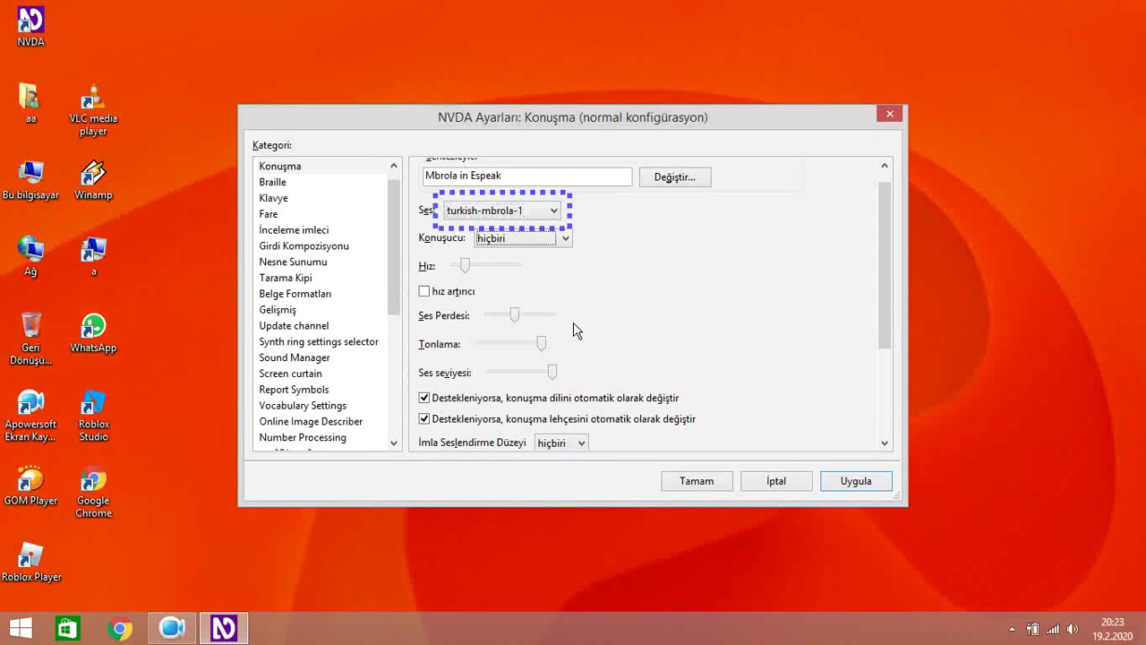
pyautogui.press('Tab')
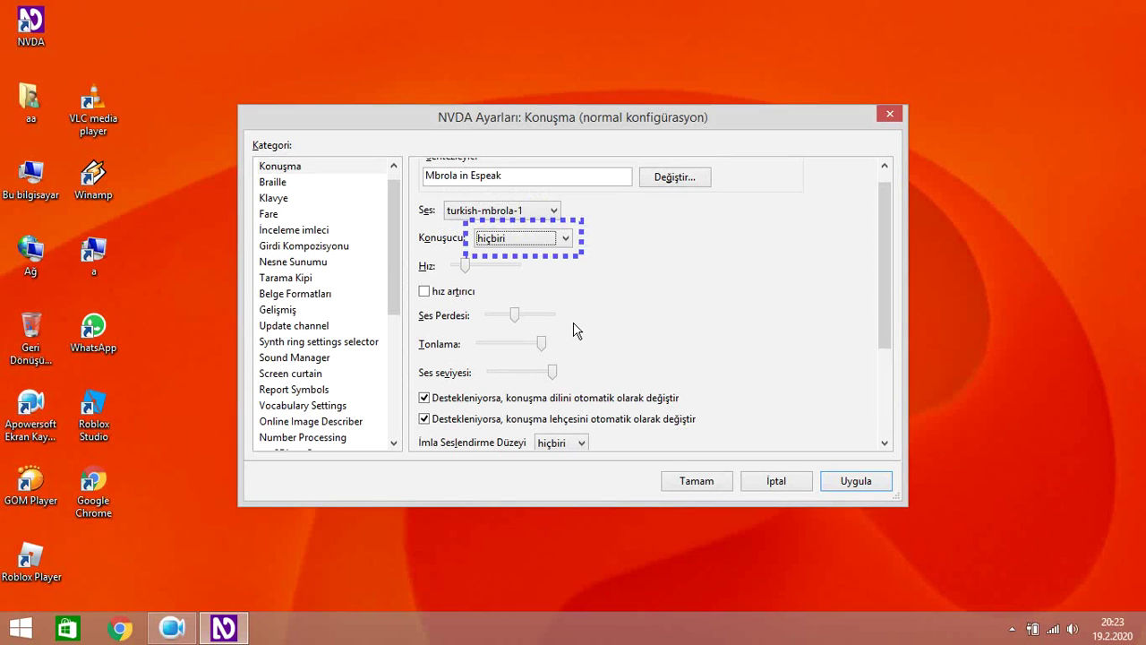
pyautogui.press('Down')
pyautogui.press('Return')
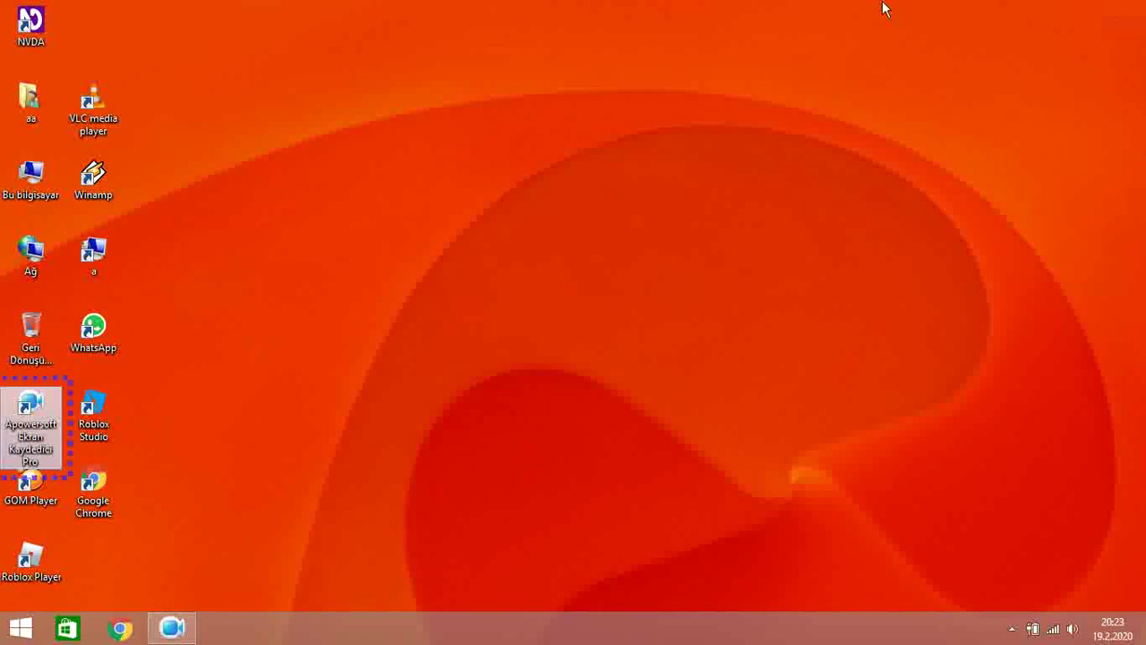
# - Switch to the Apowersoft screen recorder and move to its stop-recording control
pyautogui.press('Tab')
pyautogui.press('Tab')
pyautogui.press('Right')
pyautogui.press('Right')
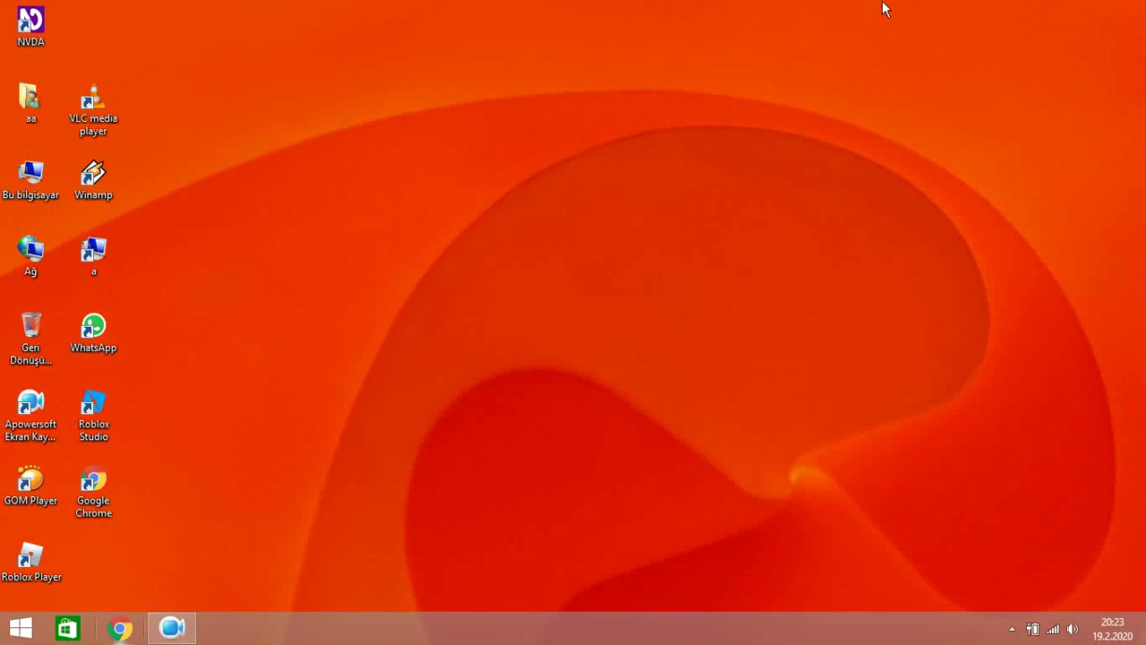
pyautogui.press('Return')
pyautogui.press('Tab')
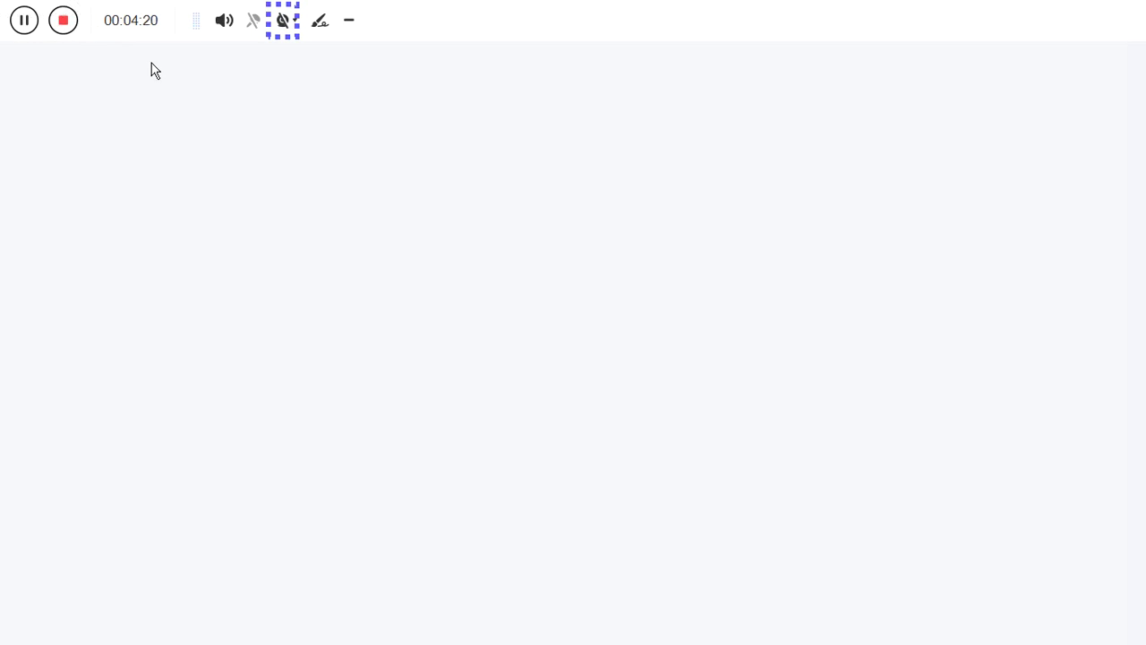
pyautogui.hotkey('shift', 'Tab')
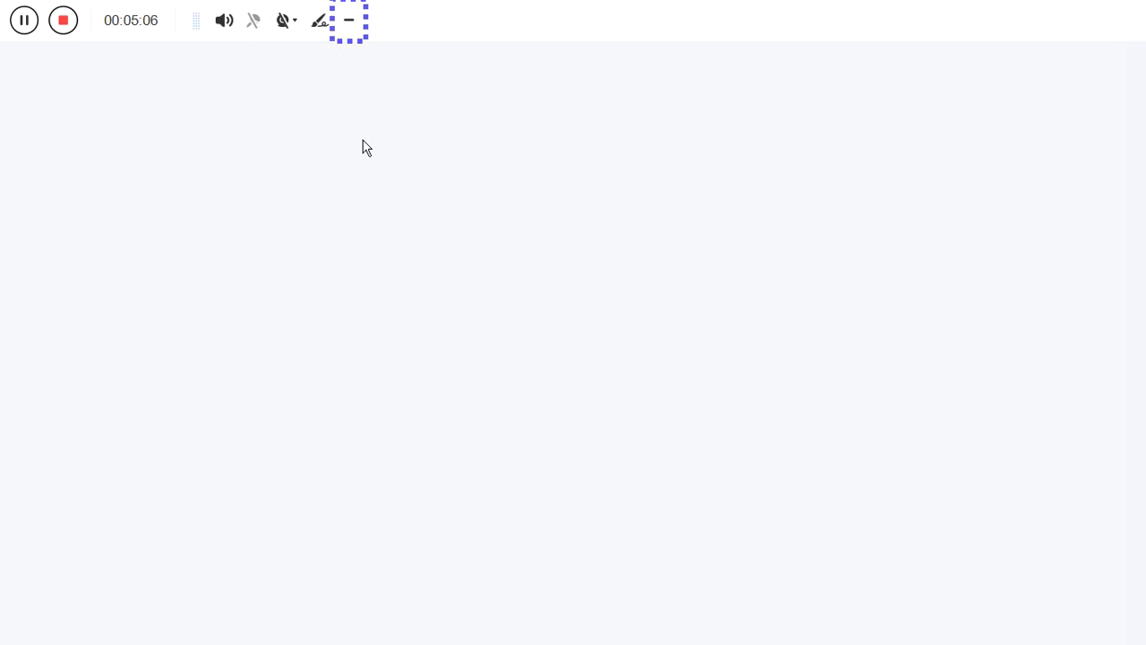
pyautogui.press('Tab')
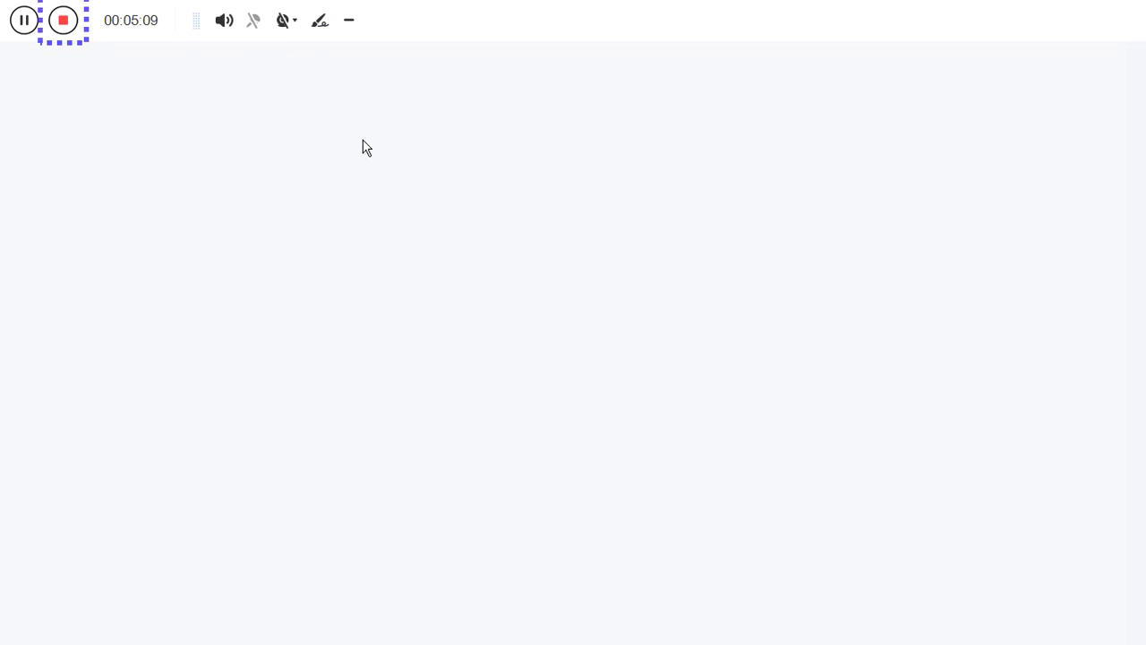